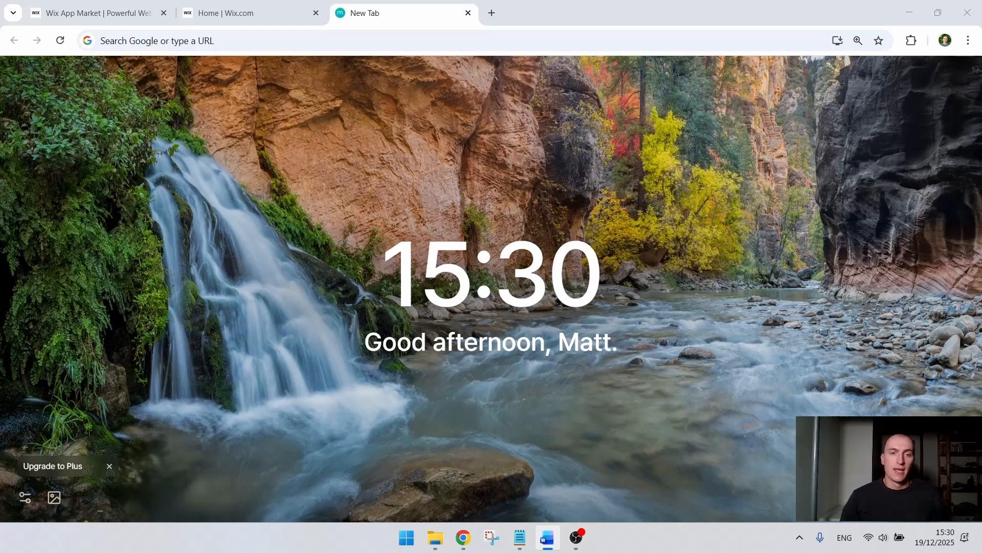
Step: Search the Wix App Market for "kekka exit popup" and open the Kekka Exit Popup app page
{"action": "left_click", "coordinate": [92, 13]}
{"action": "left_click", "coordinate": [819, 69]}
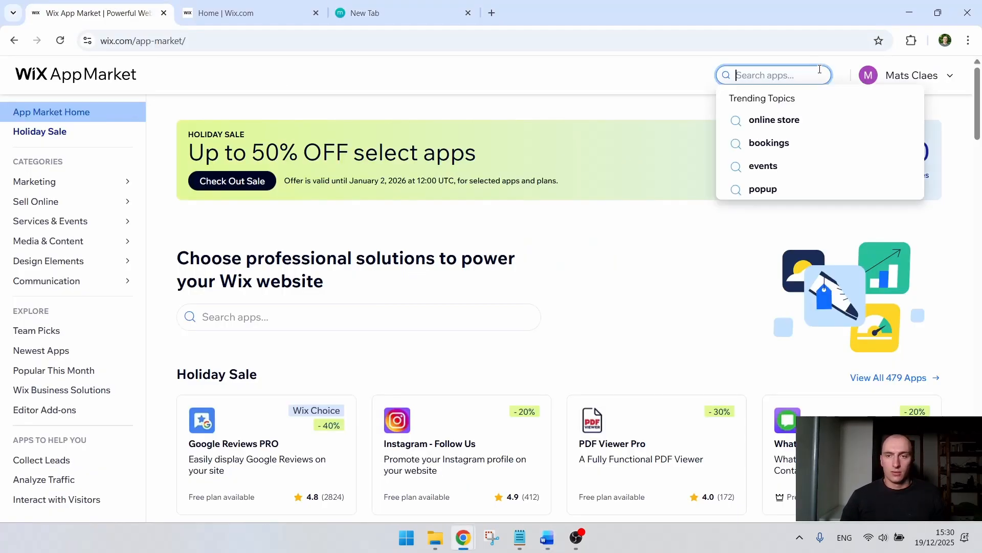
{"action": "type", "text": "kekka ex"}
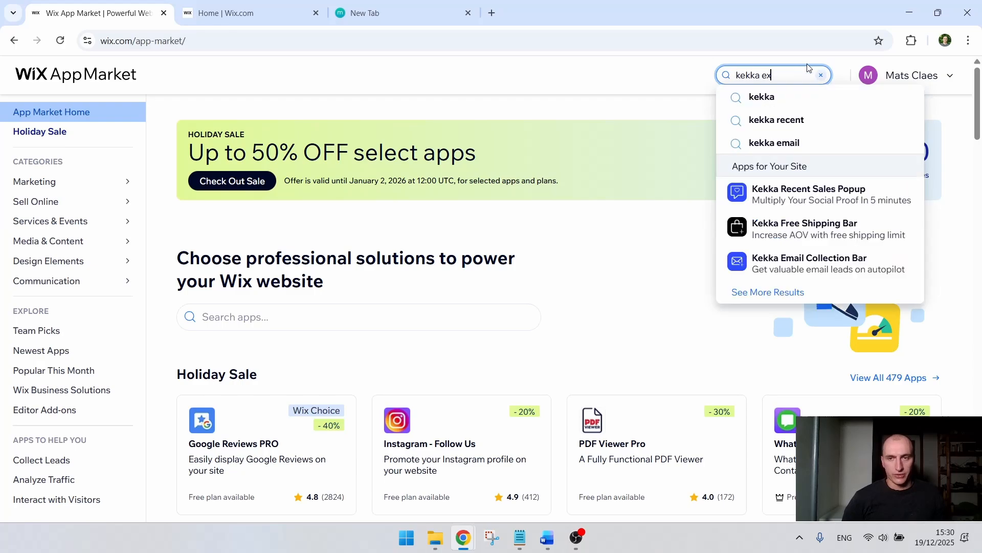
{"action": "type", "text": "it popup"}
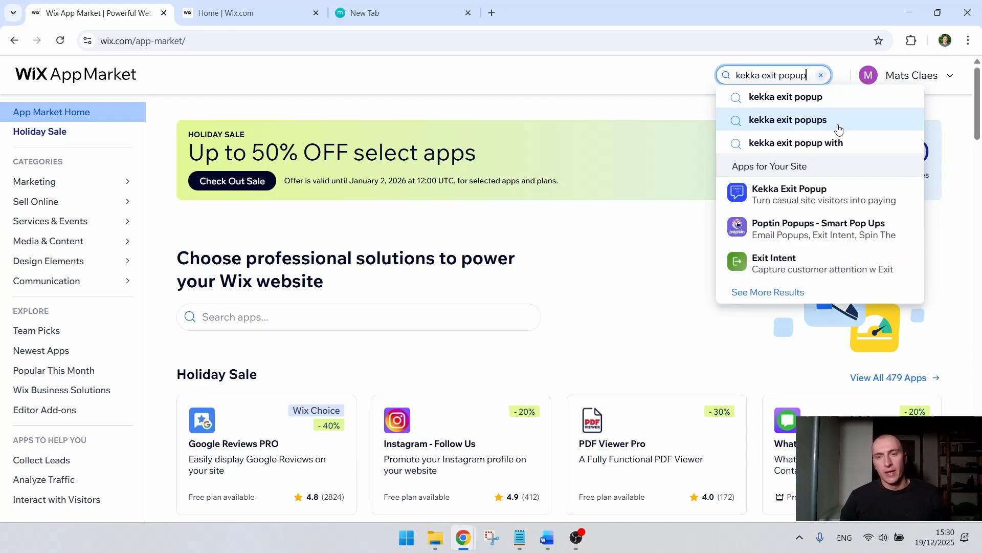
{"action": "left_click", "coordinate": [821, 195]}
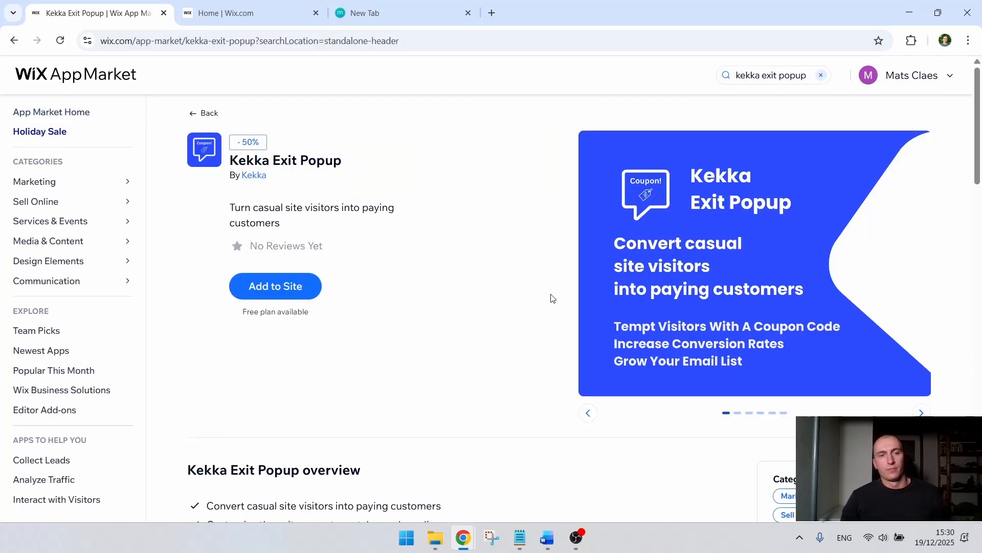
Step: Add the Kekka Exit Popup app to Dev Site 2x4904 and agree to its permissions
{"action": "left_click", "coordinate": [311, 296]}
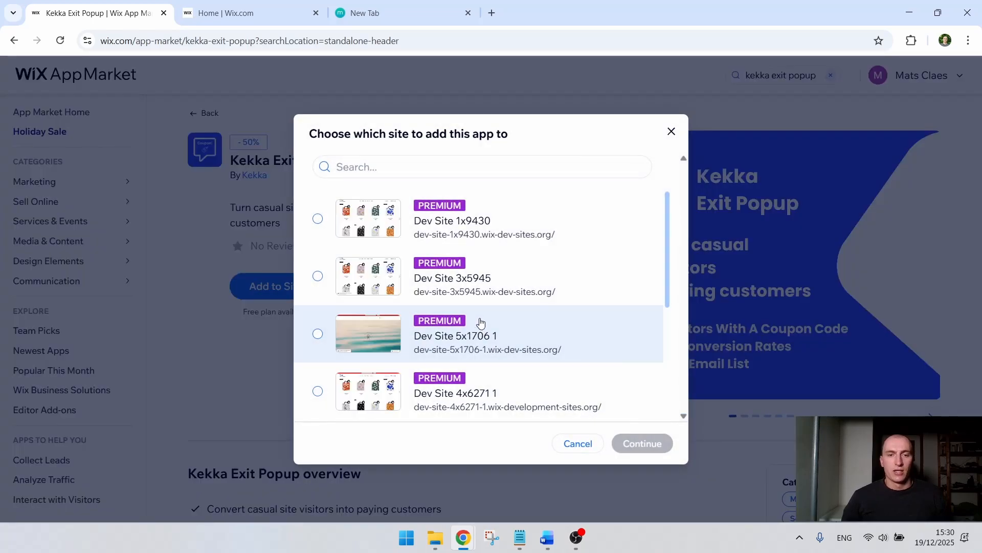
{"action": "scroll", "coordinate": [522, 332], "scroll_direction": "down", "scroll_amount": 4}
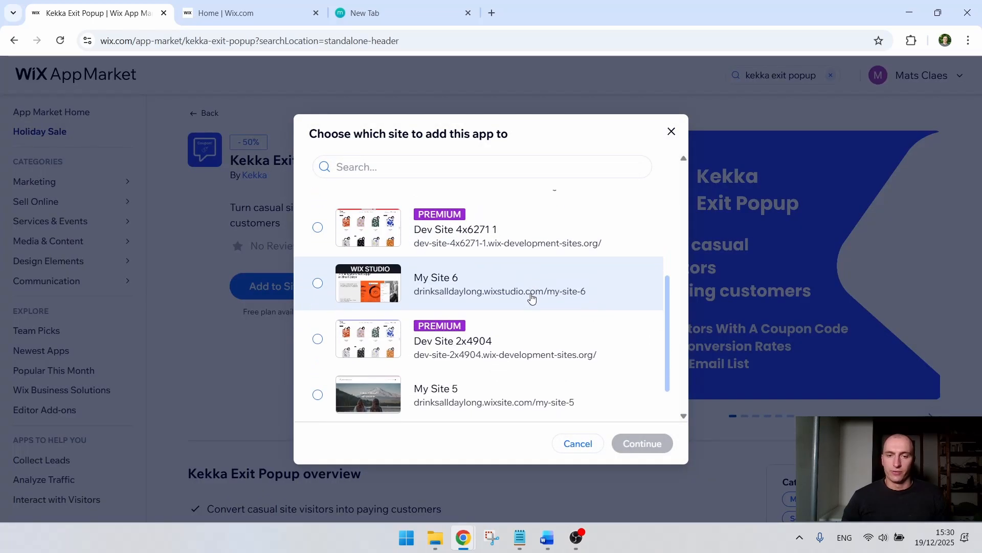
{"action": "left_click", "coordinate": [529, 324]}
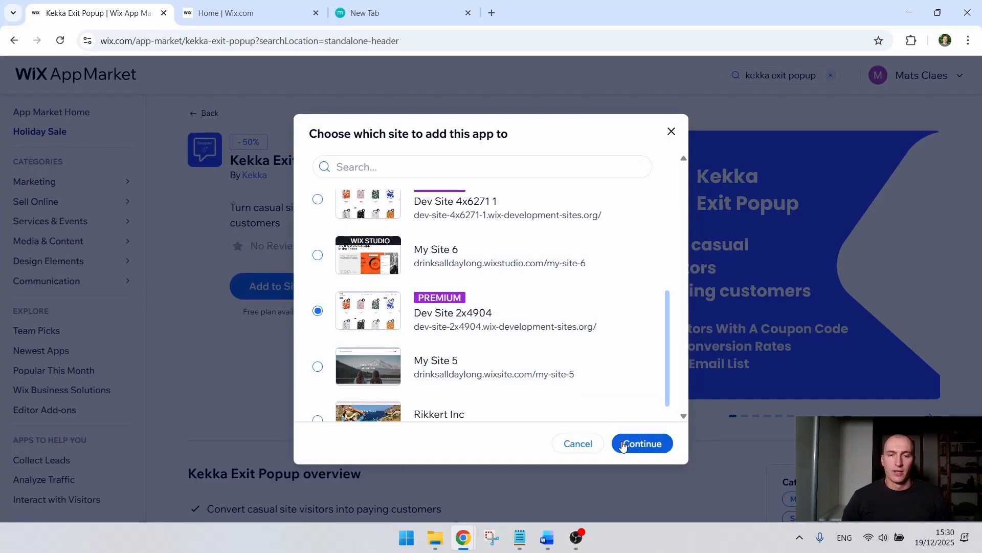
{"action": "left_click", "coordinate": [634, 443]}
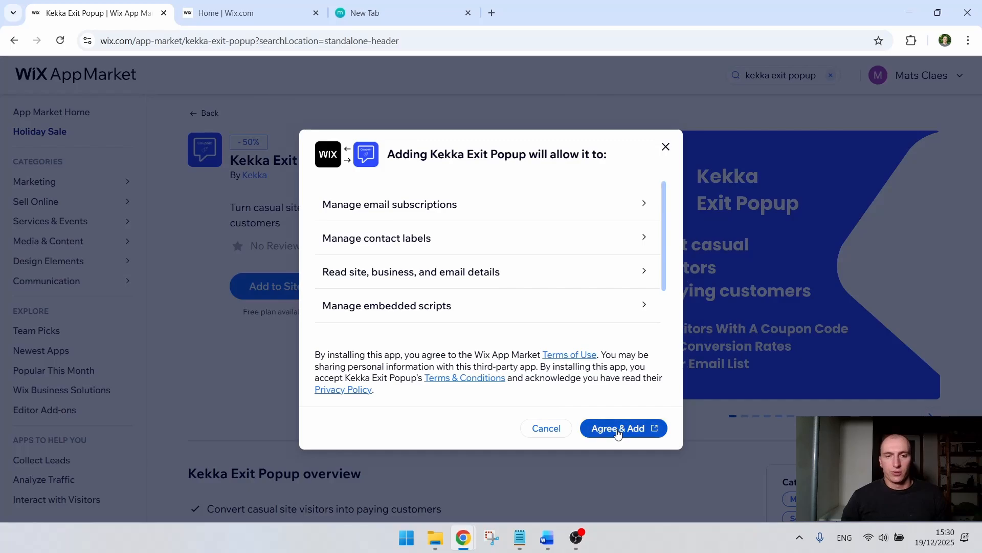
{"action": "left_click", "coordinate": [622, 427]}
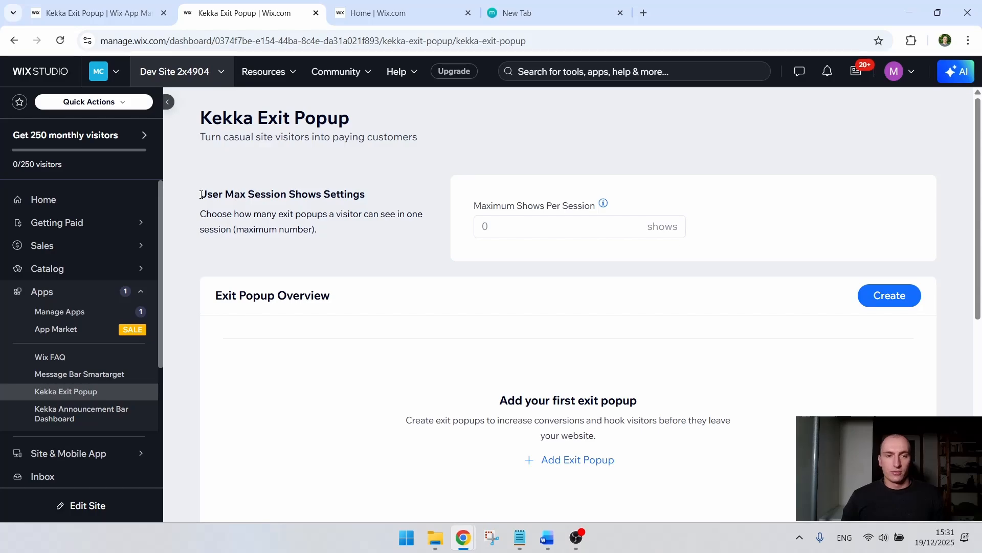
Step: Set the maximum exit popup shows per session to 2
{"action": "left_click_drag", "start_coordinate": [200, 193], "coordinate": [368, 195]}
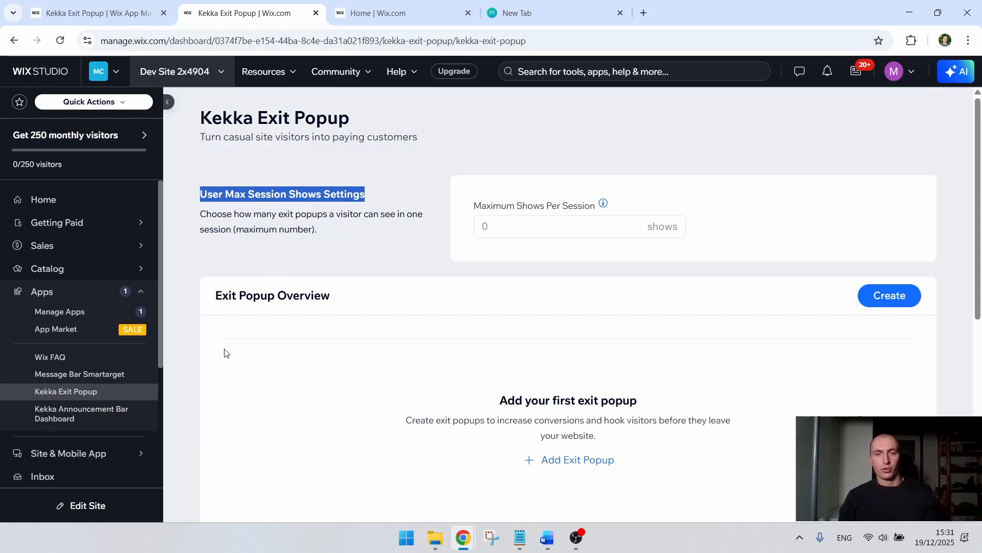
{"action": "left_click", "coordinate": [371, 239]}
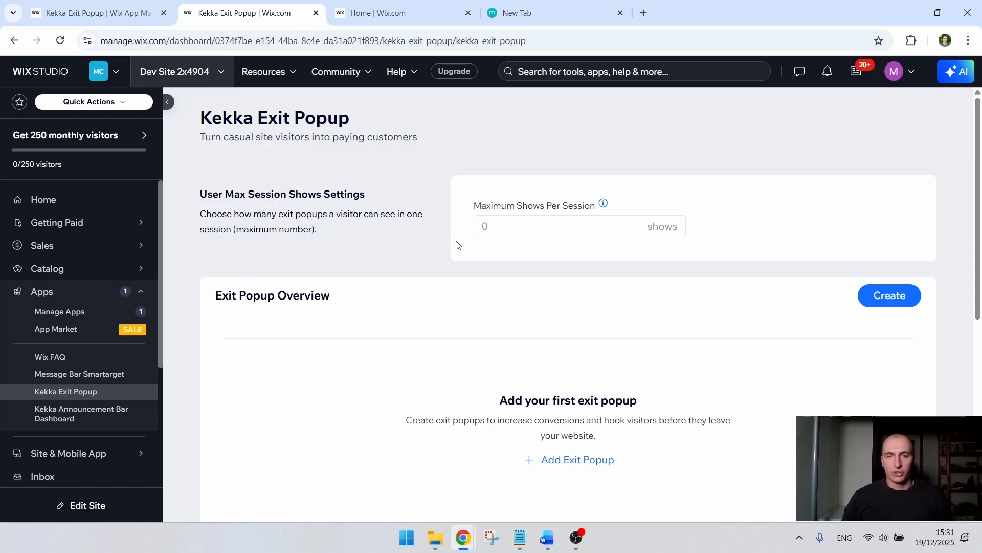
{"action": "left_click_drag", "start_coordinate": [351, 122], "coordinate": [202, 114]}
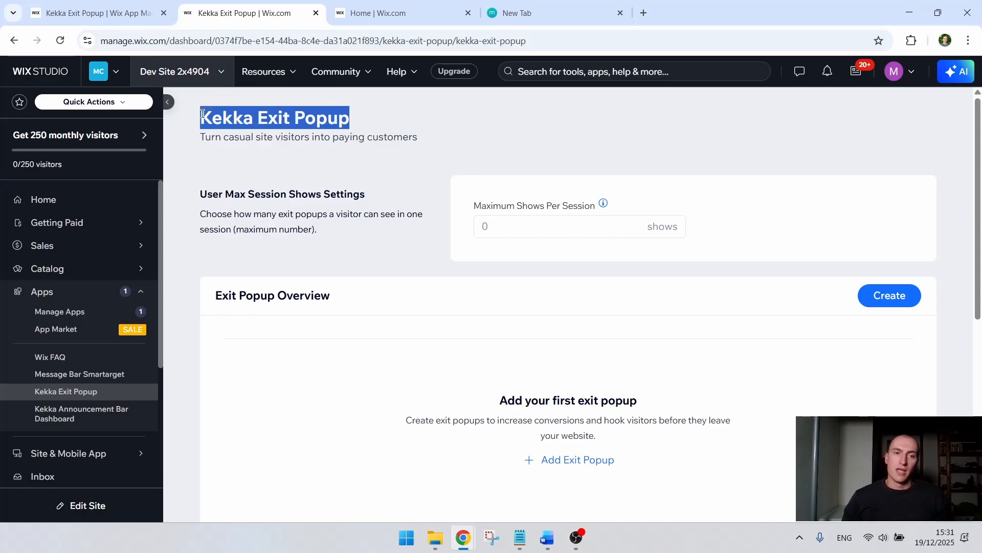
{"action": "left_click", "coordinate": [300, 175]}
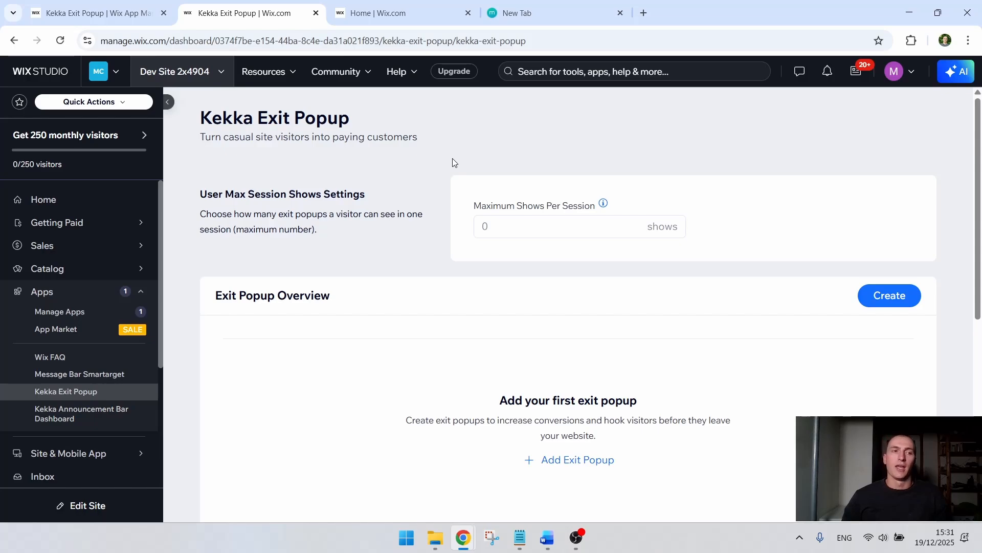
{"action": "left_click", "coordinate": [519, 225]}
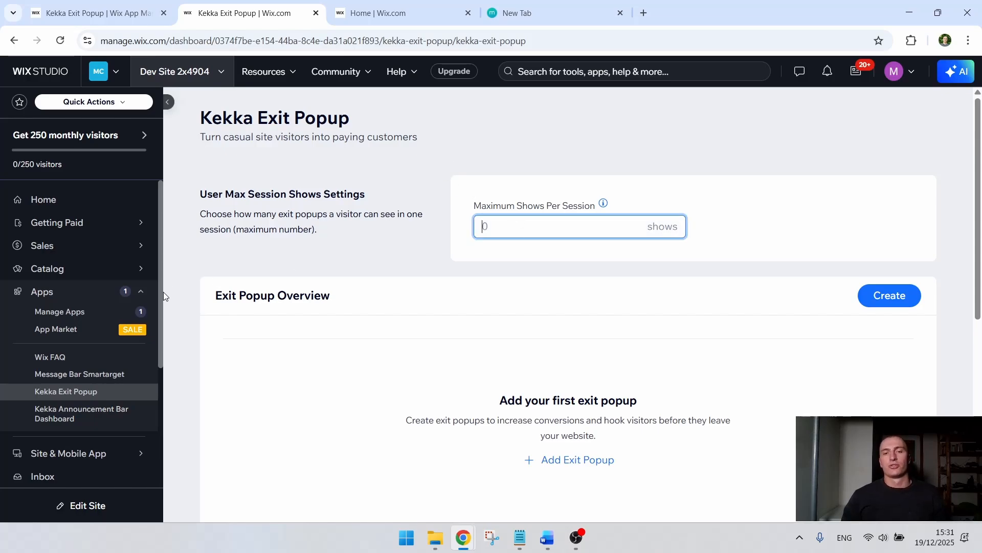
{"action": "left_click", "coordinate": [302, 171]}
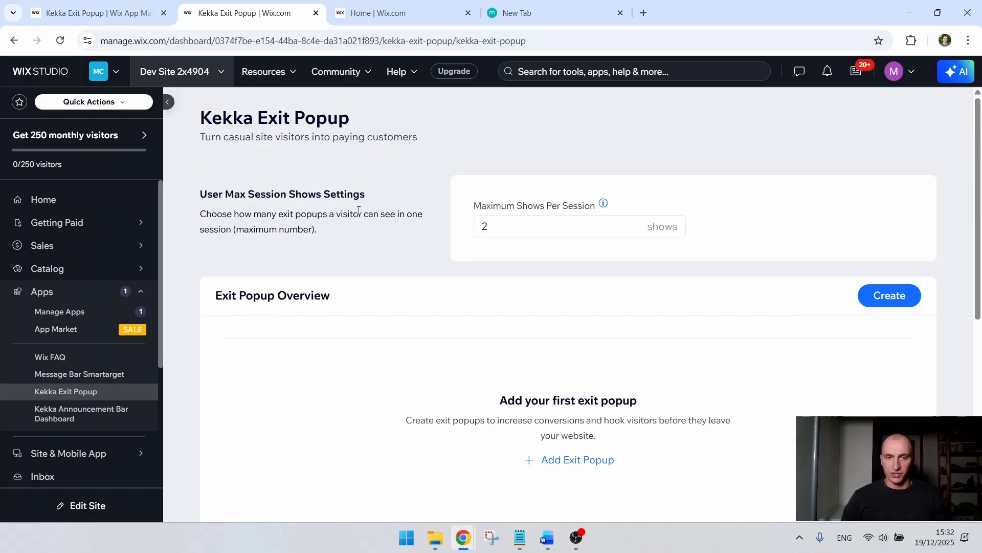
Step: Add a first exit popup from the Exit Popup Overview section
{"action": "scroll", "coordinate": [348, 195], "scroll_direction": "down", "scroll_amount": 2}
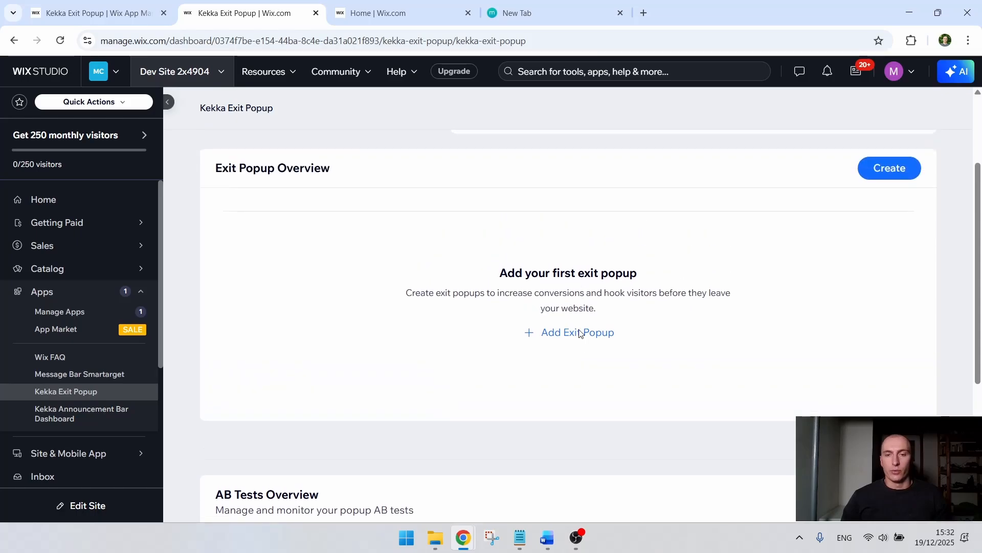
{"action": "left_click_drag", "start_coordinate": [573, 267], "coordinate": [615, 322]}
{"action": "left_click", "coordinate": [586, 335]}
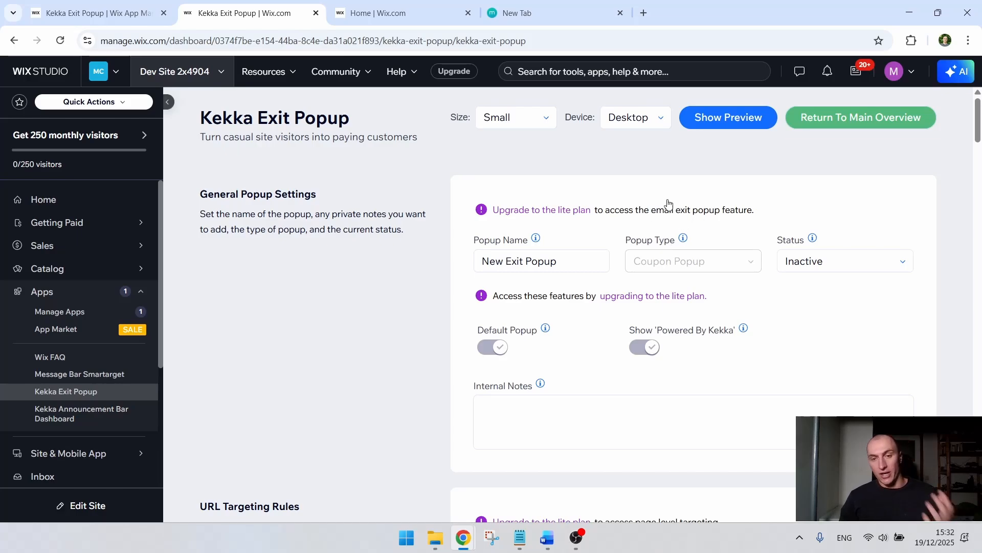
Step: Rename the new exit popup as "Marketing test March"
{"action": "mouse_move", "coordinate": [678, 241]}
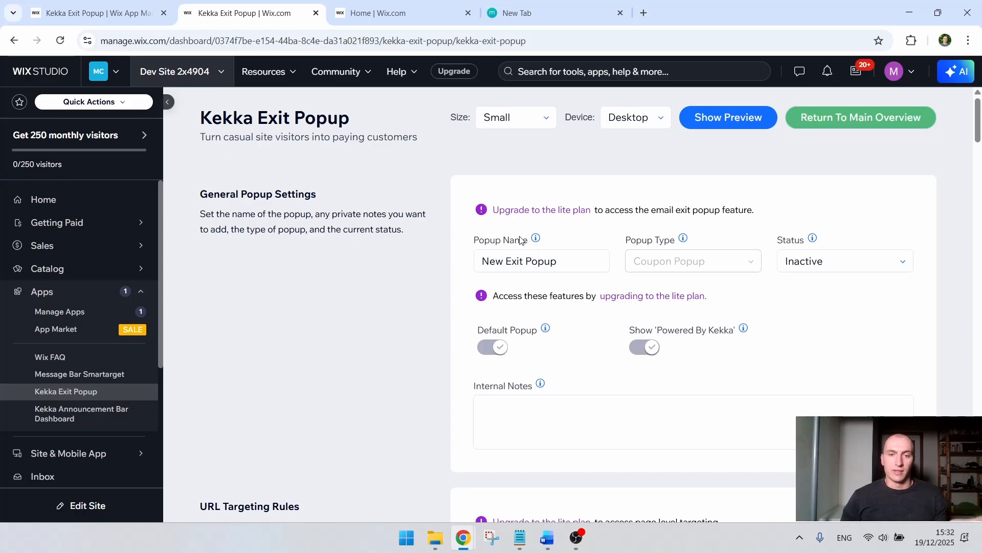
{"action": "left_click_drag", "start_coordinate": [479, 240], "coordinate": [569, 291]}
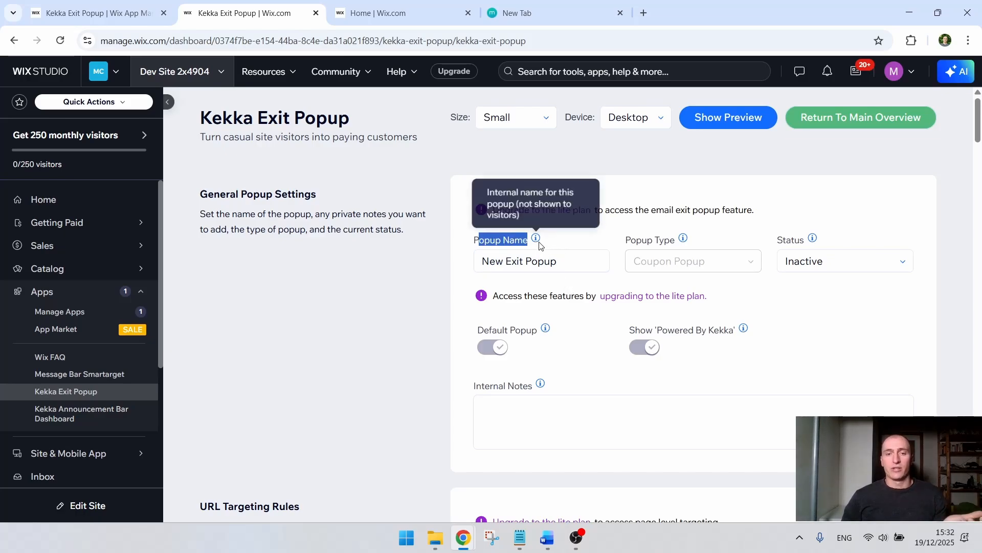
{"action": "left_click", "coordinate": [565, 267]}
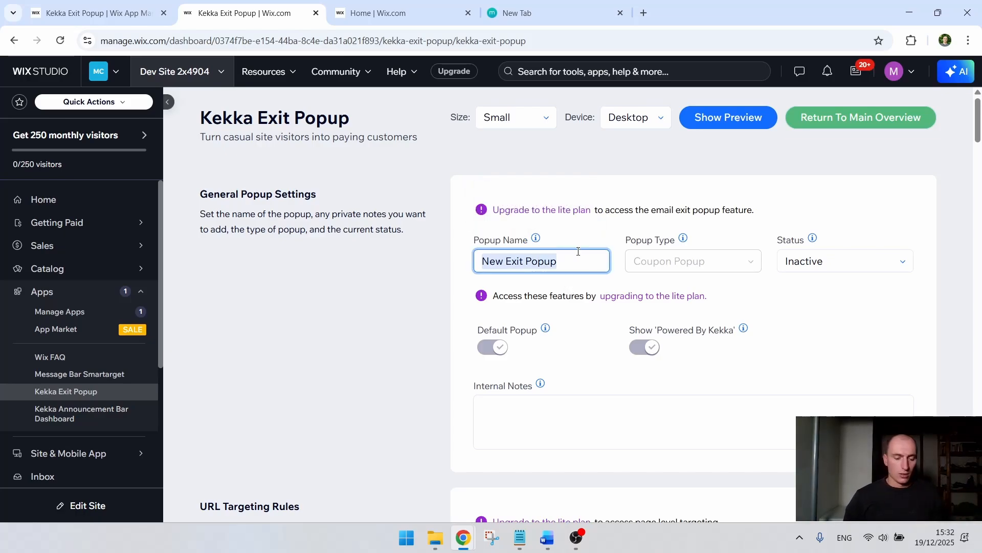
{"action": "type", "text": "Mkarting"}
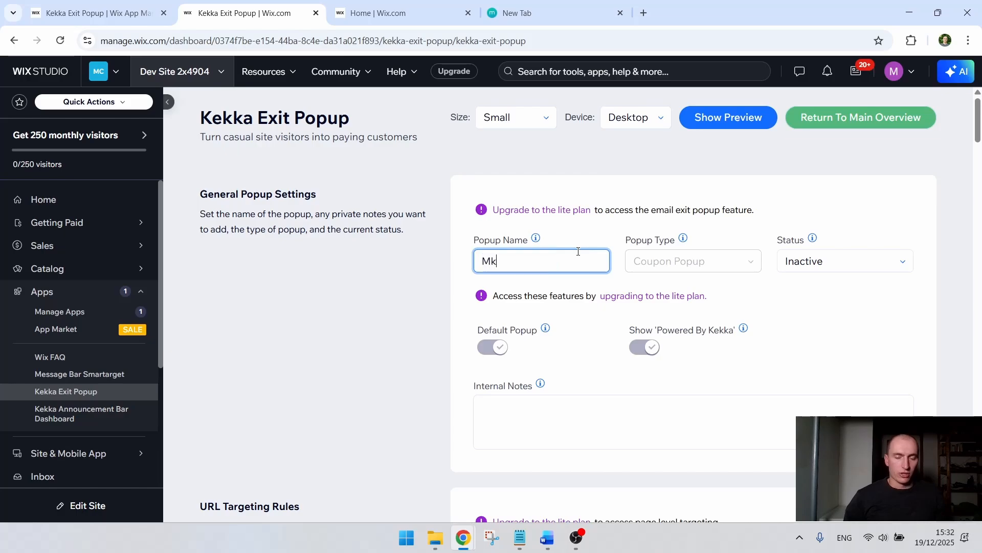
{"action": "key", "text": "BackSpace"}
{"action": "key", "text": "BackSpace"}
{"action": "key", "text": "BackSpace"}
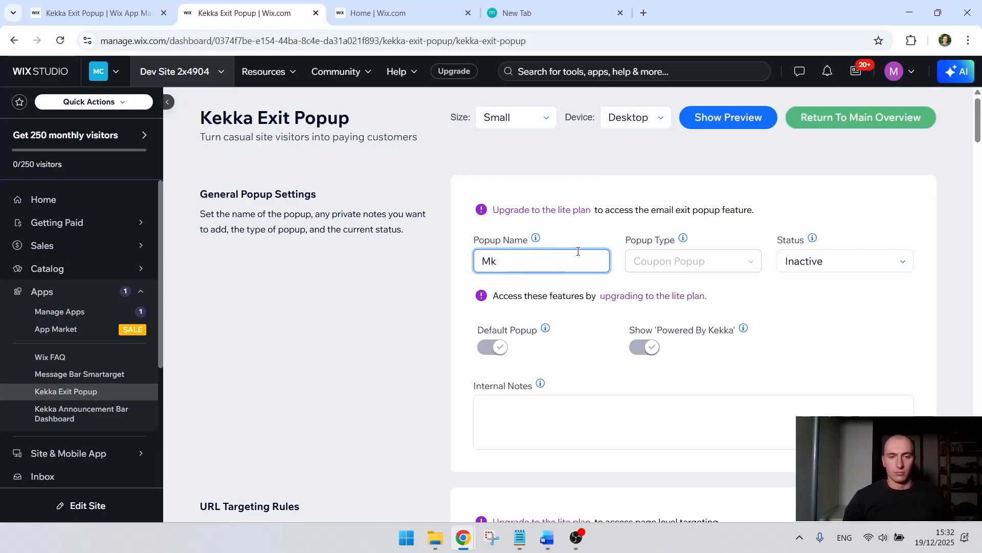
{"action": "key", "text": "BackSpace"}
{"action": "type", "text": "arkle"}
{"action": "type", "text": "eting"}
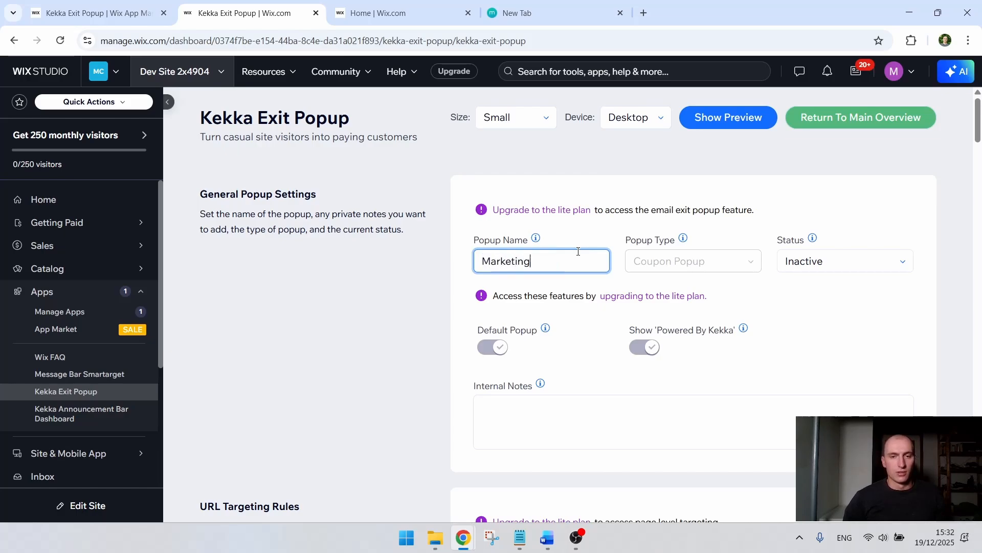
{"action": "type", "text": " test m"}
{"action": "key", "text": "BackSpace"}
{"action": "type", "text": "March"}
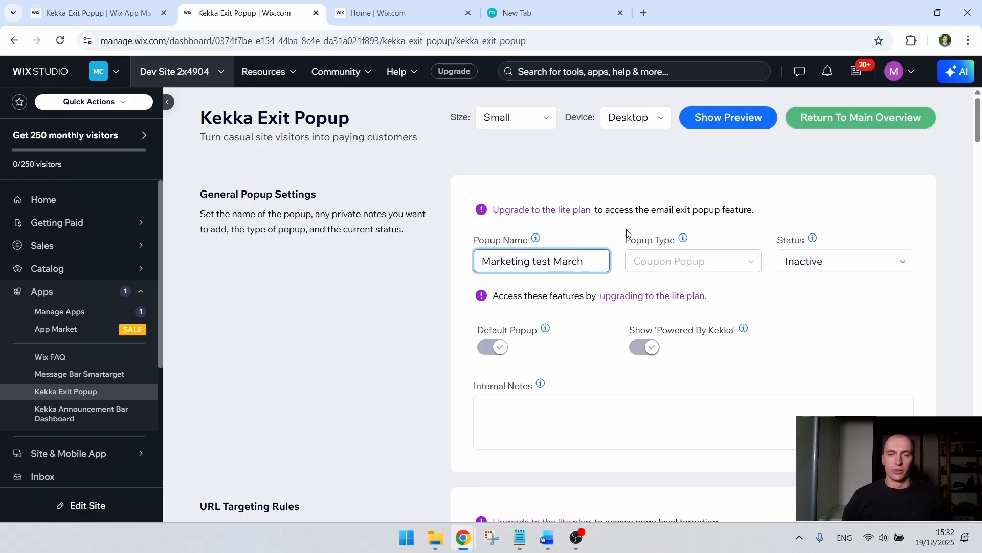
{"action": "left_click", "coordinate": [627, 233]}
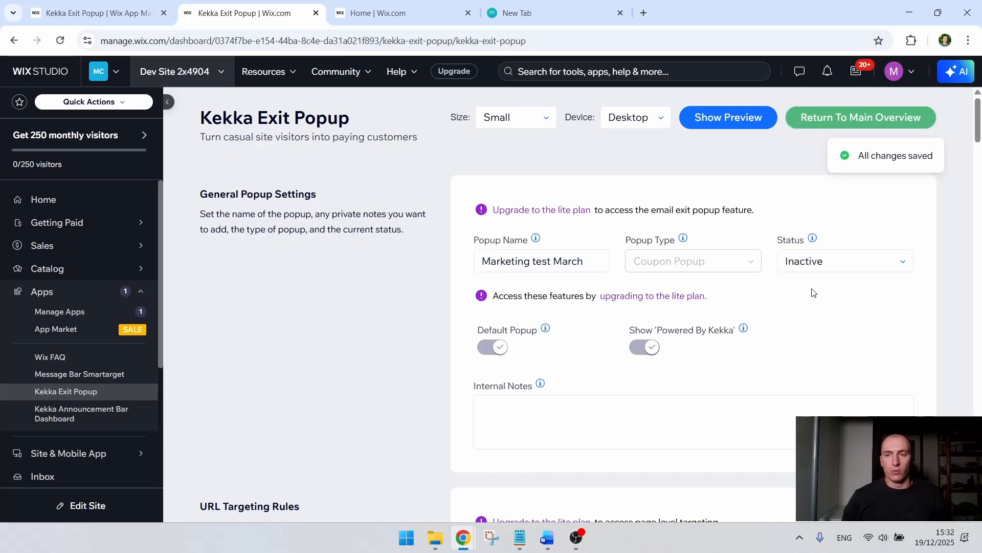
Step: Examine the popup's status option, the URL targeting rules with their pattern examples, and the popup trigger settings
{"action": "left_click_drag", "start_coordinate": [782, 240], "coordinate": [811, 245]}
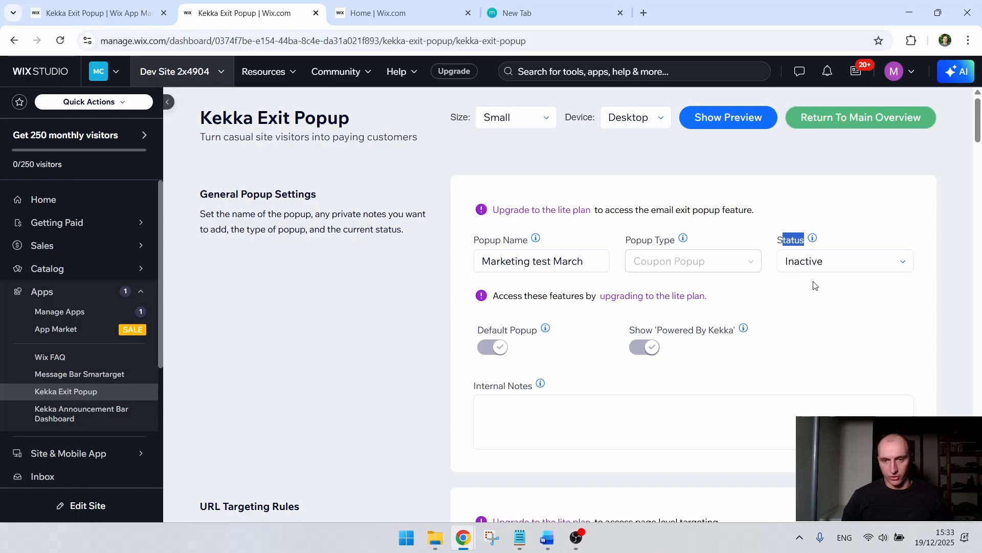
{"action": "scroll", "coordinate": [799, 271], "scroll_direction": "down", "scroll_amount": 10}
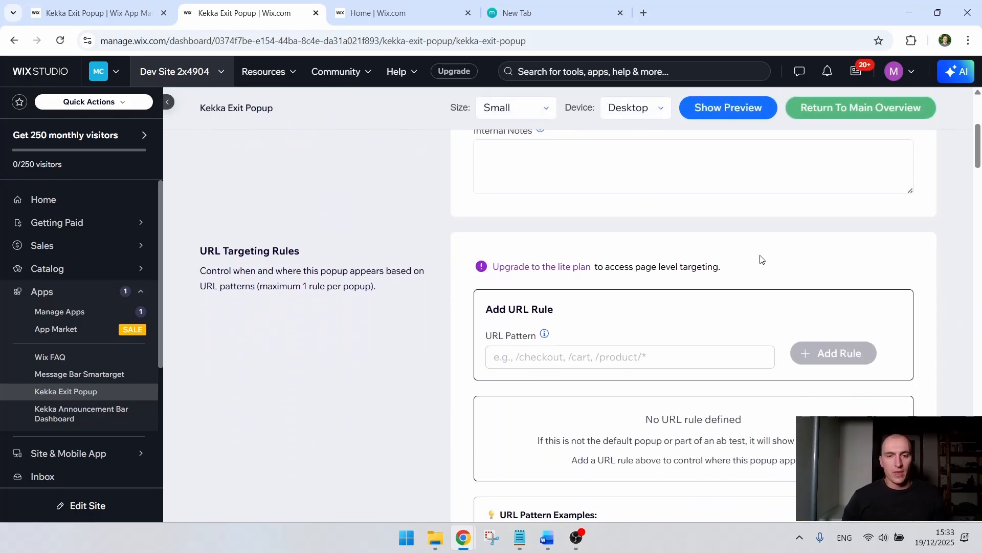
{"action": "scroll", "coordinate": [750, 244], "scroll_direction": "up", "scroll_amount": 4}
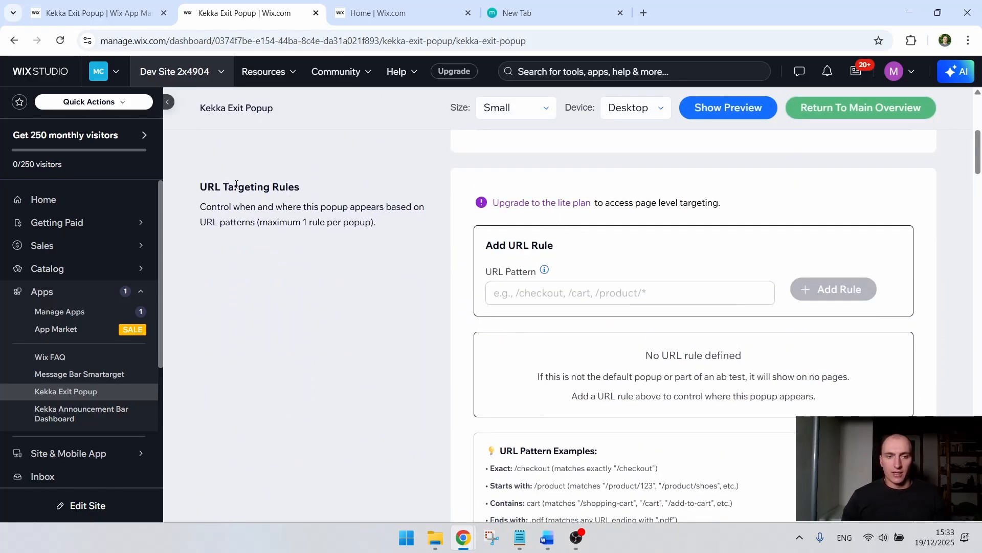
{"action": "left_click_drag", "start_coordinate": [215, 186], "coordinate": [309, 189]}
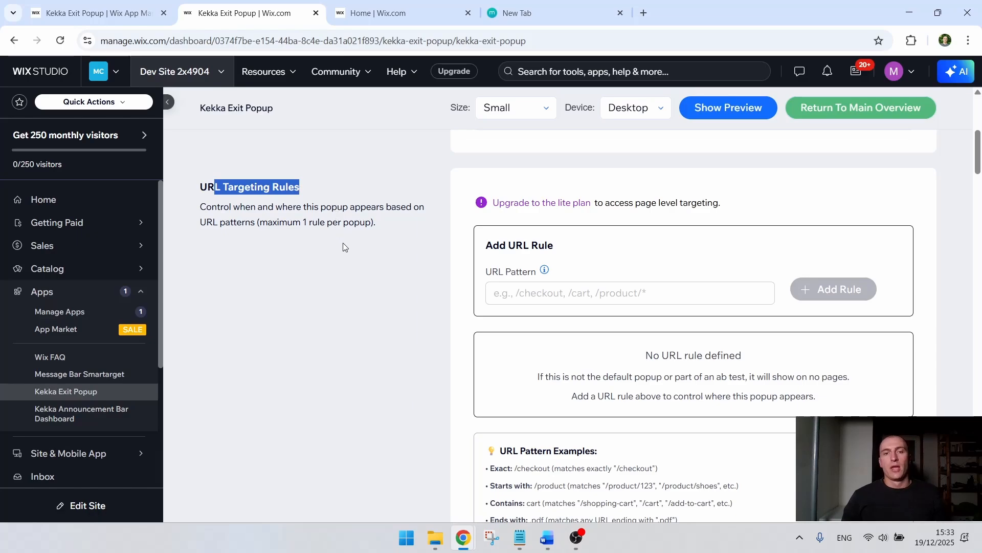
{"action": "scroll", "coordinate": [342, 243], "scroll_direction": "up", "scroll_amount": 5}
{"action": "scroll", "coordinate": [338, 222], "scroll_direction": "down", "scroll_amount": 7}
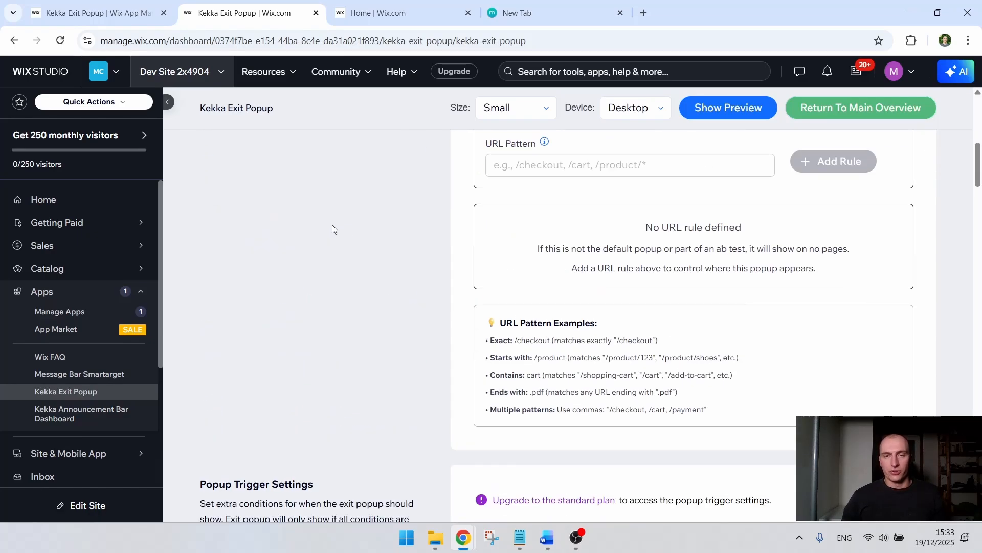
{"action": "scroll", "coordinate": [332, 225], "scroll_direction": "up", "scroll_amount": 3}
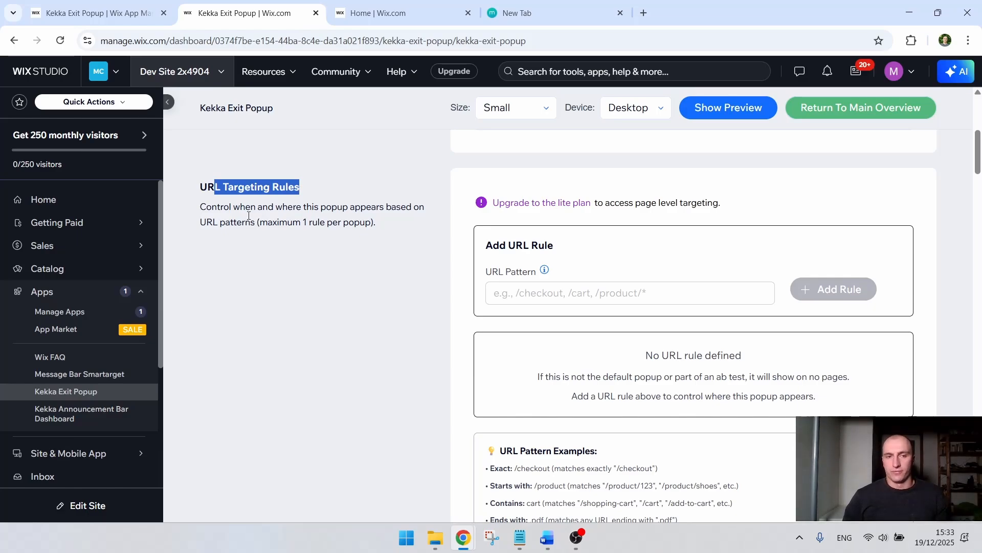
{"action": "scroll", "coordinate": [248, 216], "scroll_direction": "down", "scroll_amount": 7}
{"action": "left_click_drag", "start_coordinate": [212, 229], "coordinate": [319, 246]}
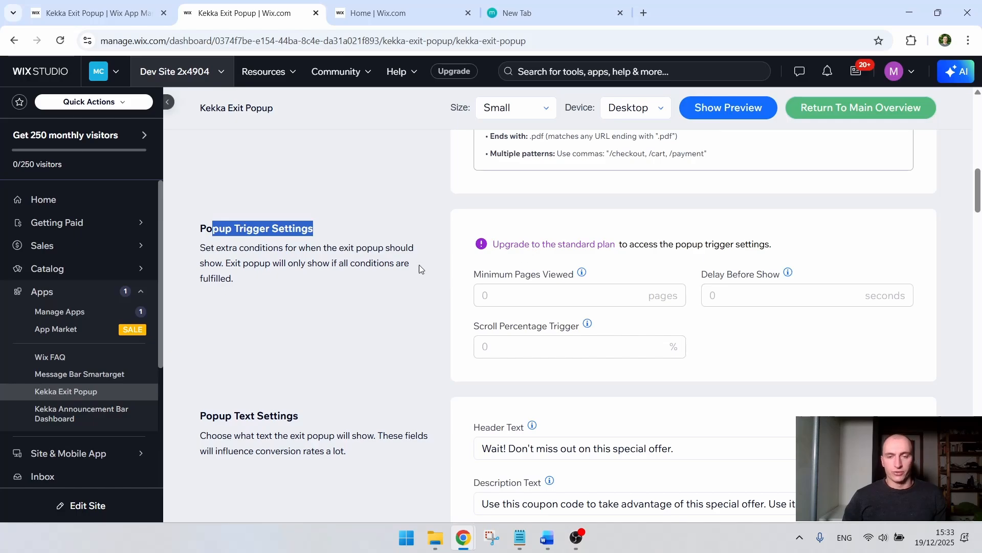
{"action": "left_click_drag", "start_coordinate": [339, 263], "coordinate": [267, 272]}
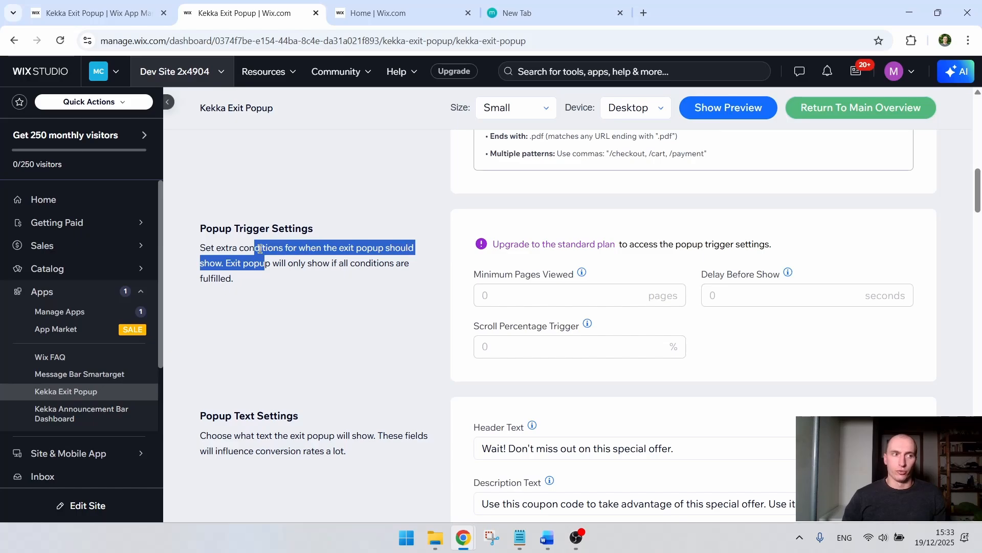
{"action": "left_click_drag", "start_coordinate": [238, 248], "coordinate": [244, 292]}
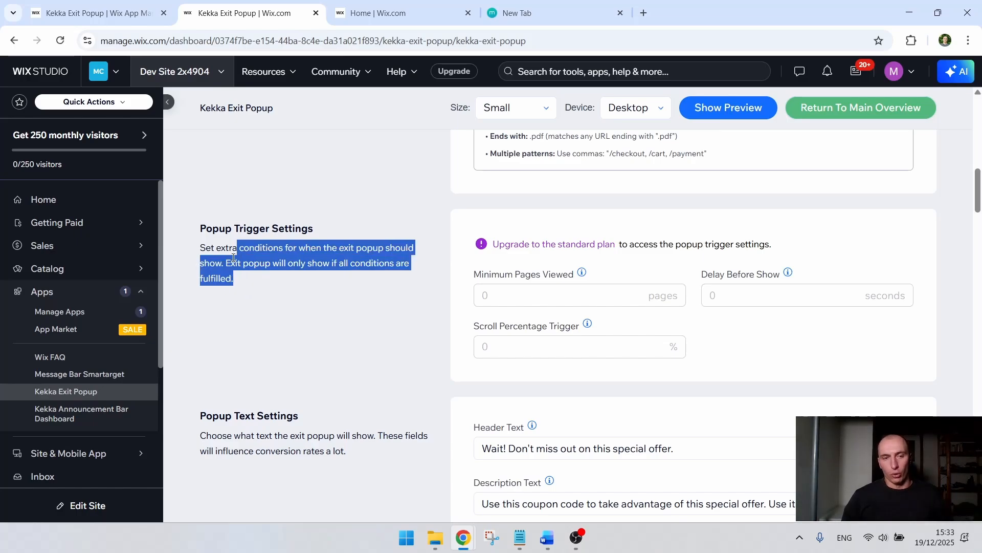
{"action": "scroll", "coordinate": [251, 266], "scroll_direction": "down", "scroll_amount": 1}
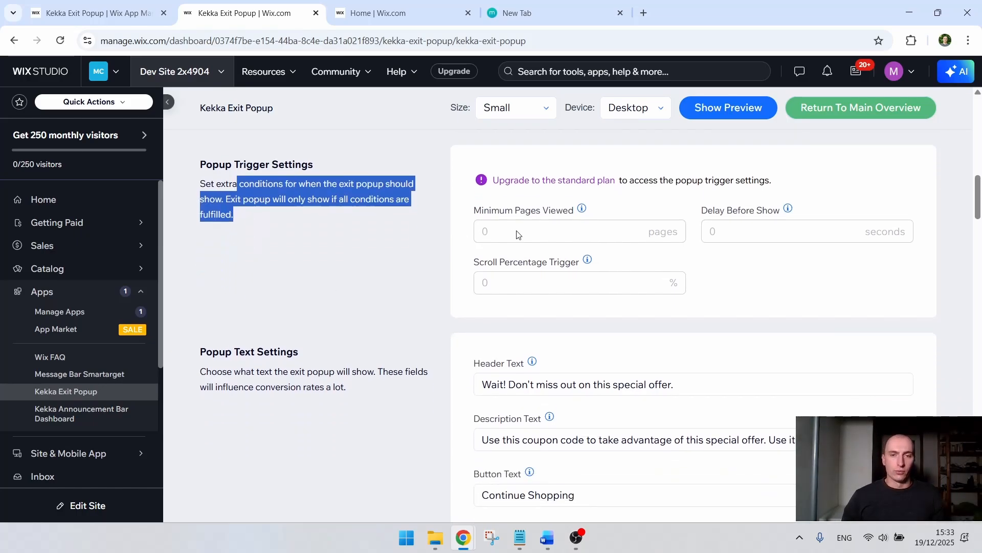
Step: Set the preview device to Mobile and show the exit popup preview
{"action": "scroll", "coordinate": [433, 236], "scroll_direction": "down", "scroll_amount": 1}
{"action": "scroll", "coordinate": [427, 236], "scroll_direction": "down", "scroll_amount": 3}
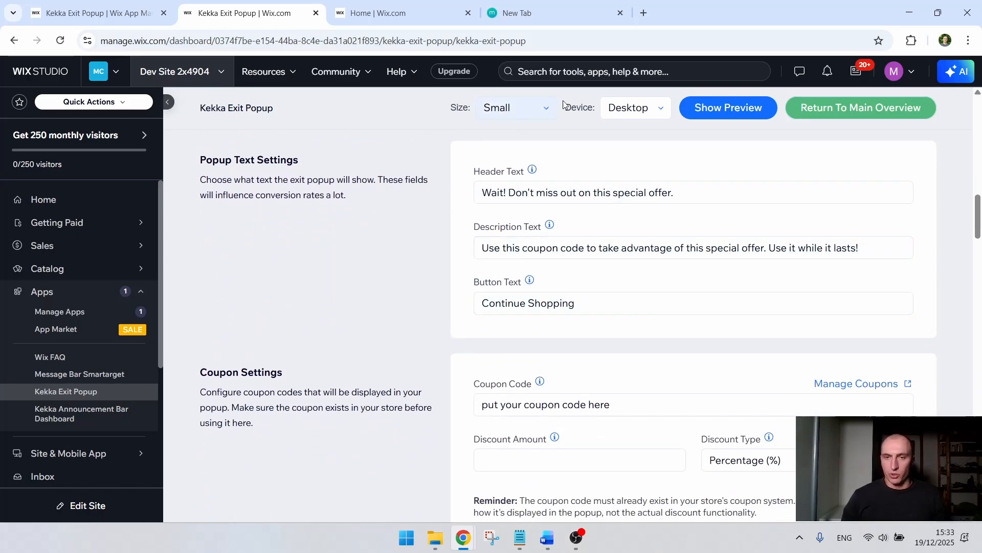
{"action": "left_click", "coordinate": [639, 110]}
{"action": "left_click", "coordinate": [630, 157]}
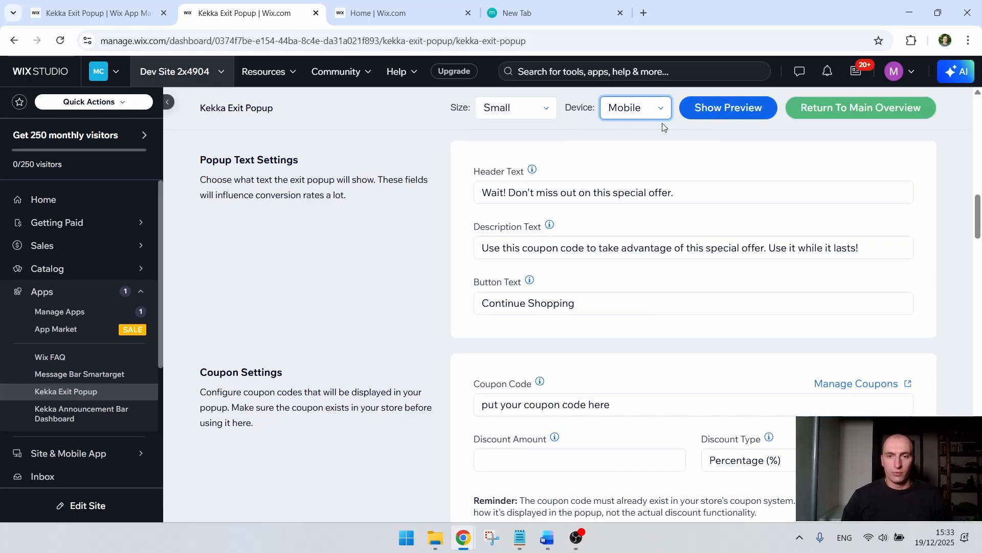
{"action": "left_click", "coordinate": [531, 115]}
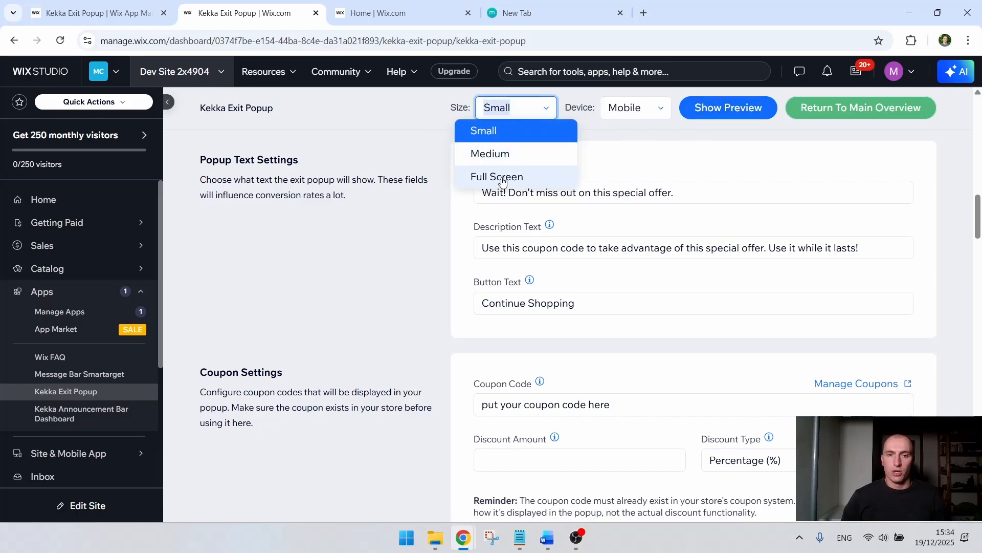
{"action": "left_click", "coordinate": [631, 108]}
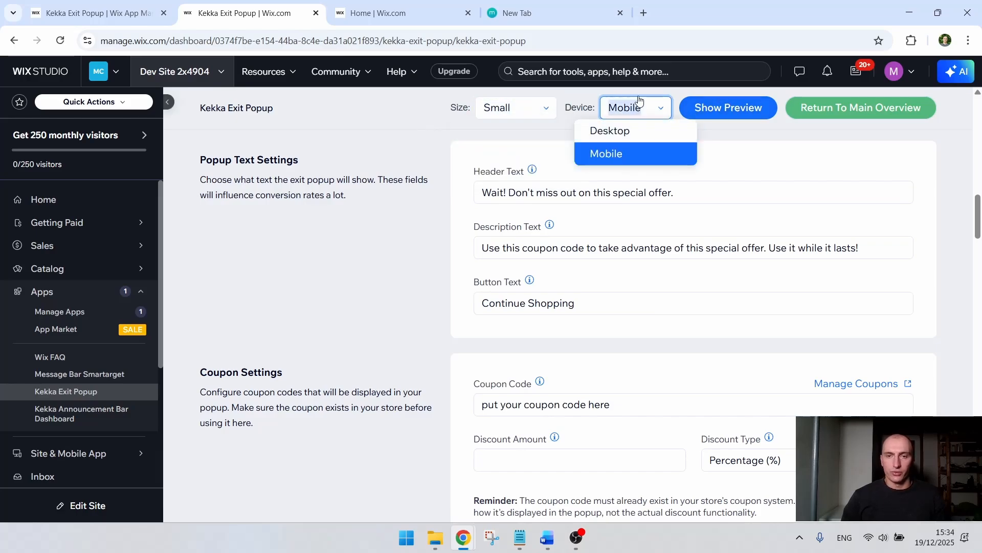
{"action": "left_click", "coordinate": [576, 96]}
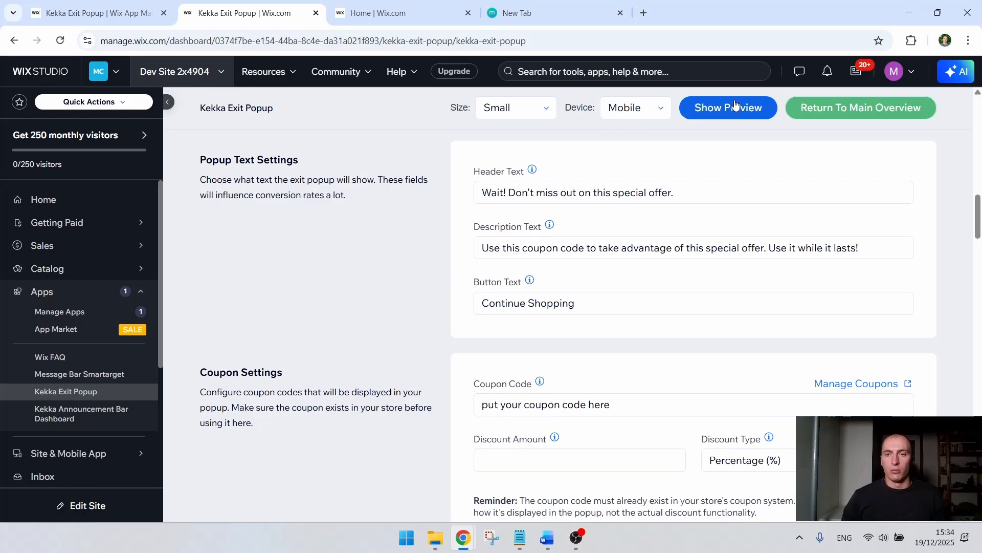
{"action": "left_click", "coordinate": [689, 112]}
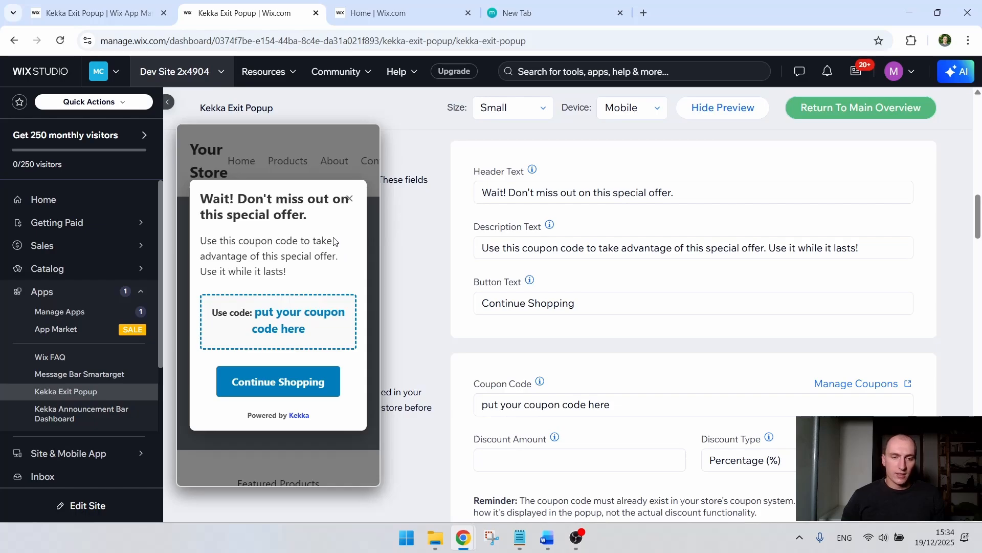
{"action": "scroll", "coordinate": [337, 280], "scroll_direction": "up", "scroll_amount": 3}
{"action": "scroll", "coordinate": [330, 278], "scroll_direction": "down", "scroll_amount": 3}
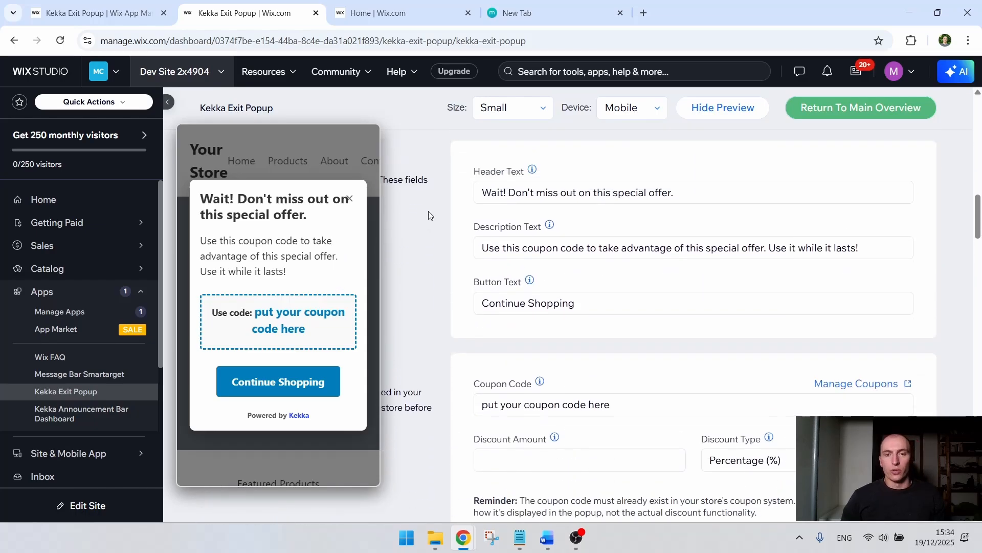
Step: Change the popup's header text to "Wait! Don't miss out on this special offer!!!" and check it in the preview
{"action": "left_click", "coordinate": [686, 194]}
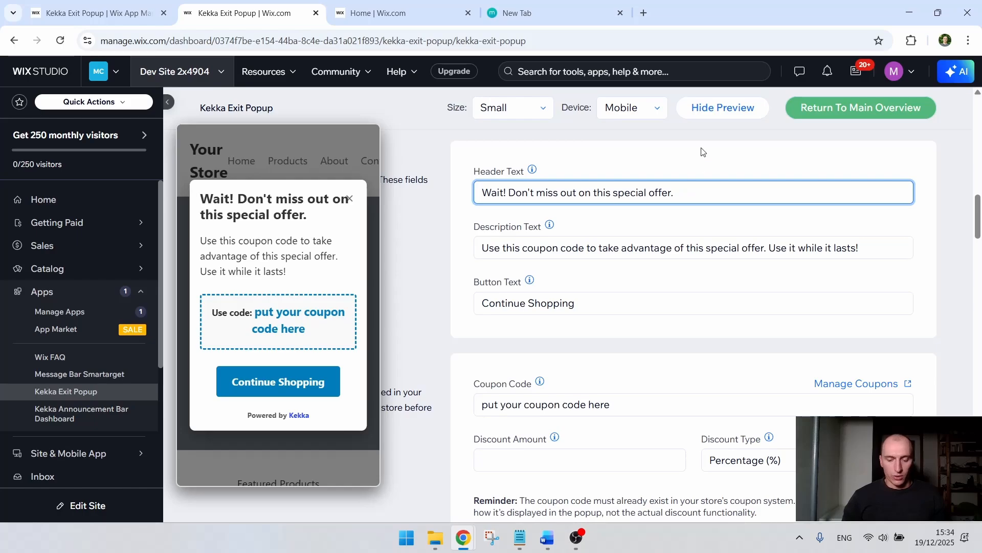
{"action": "type", "text": "!!!"}
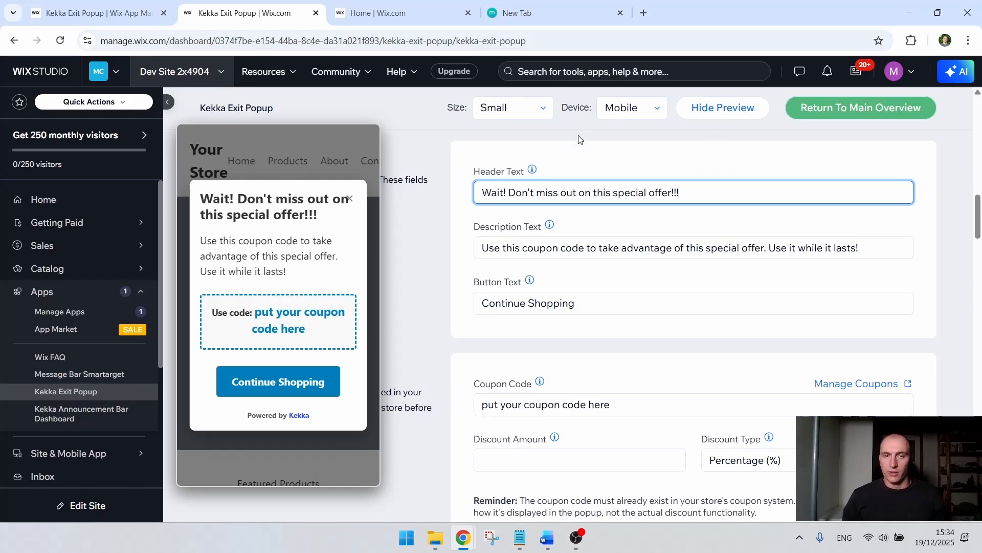
{"action": "left_click_drag", "start_coordinate": [321, 222], "coordinate": [299, 218]}
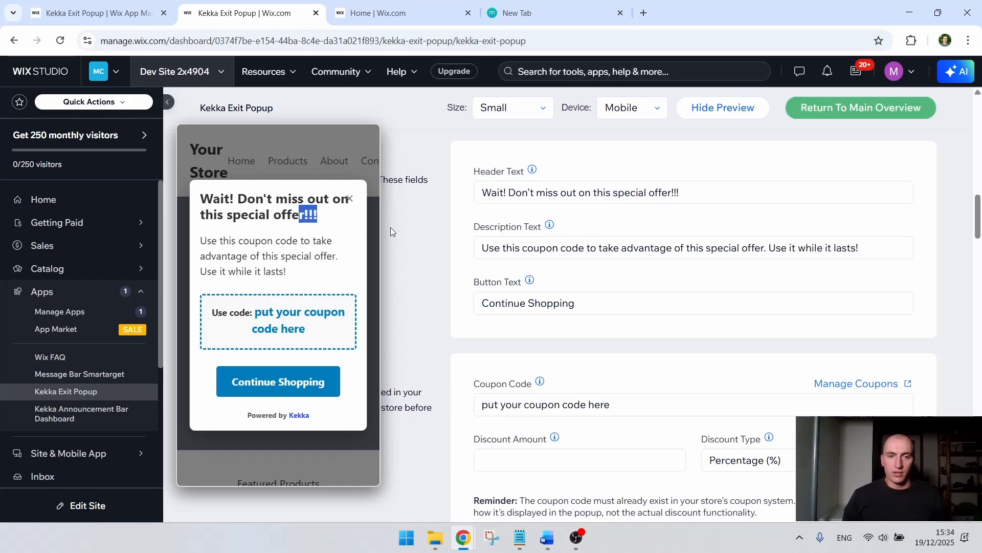
{"action": "left_click", "coordinate": [452, 223]}
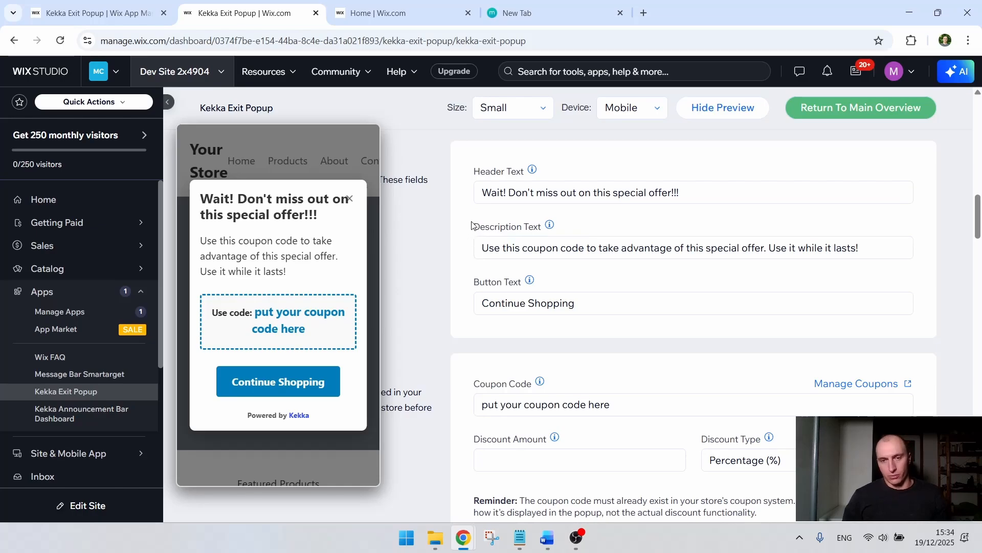
Step: Open the store's coupon manager from the popup's Coupon Settings section
{"action": "scroll", "coordinate": [463, 197], "scroll_direction": "down", "scroll_amount": 2}
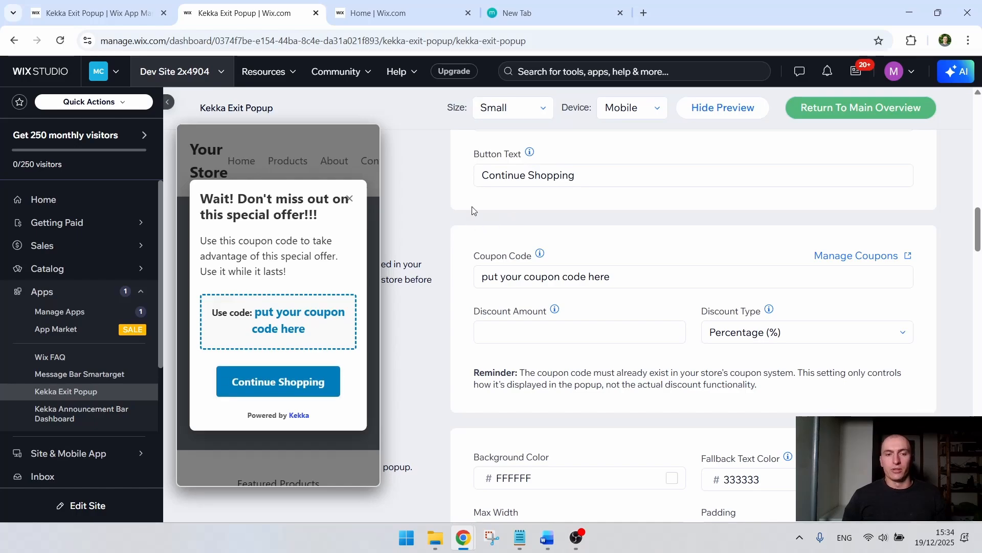
{"action": "scroll", "coordinate": [473, 207], "scroll_direction": "up", "scroll_amount": 5}
{"action": "scroll", "coordinate": [470, 204], "scroll_direction": "down", "scroll_amount": 6}
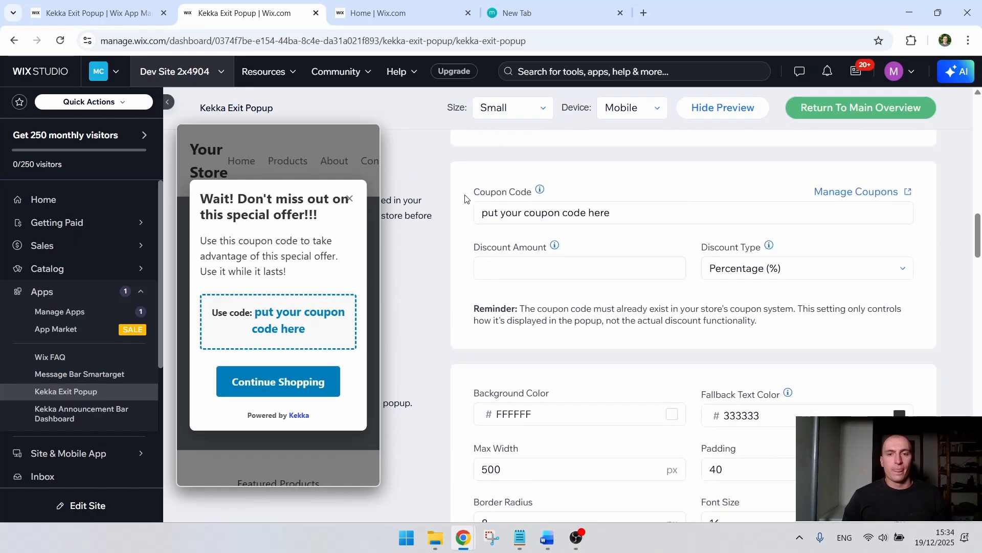
{"action": "left_click_drag", "start_coordinate": [527, 192], "coordinate": [446, 192]}
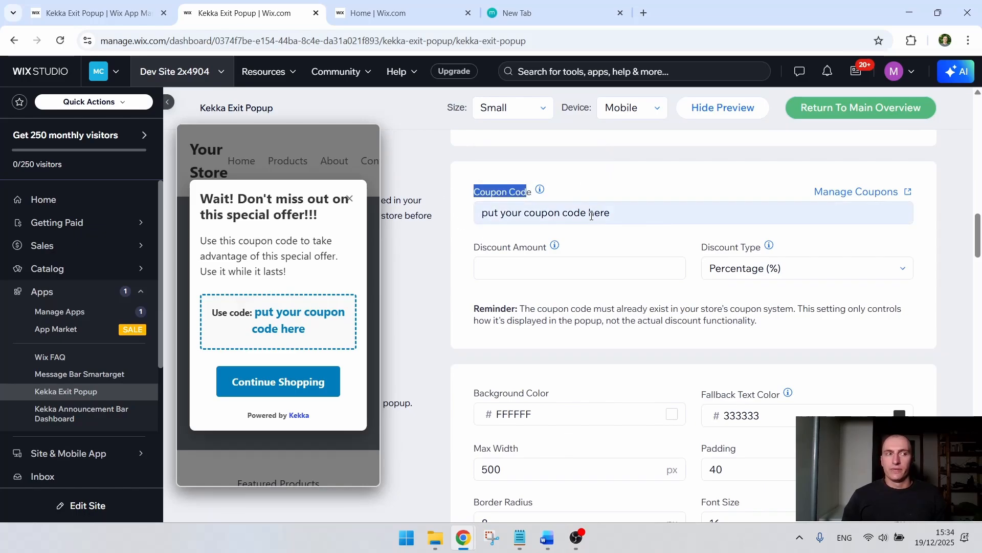
{"action": "left_click", "coordinate": [624, 193]}
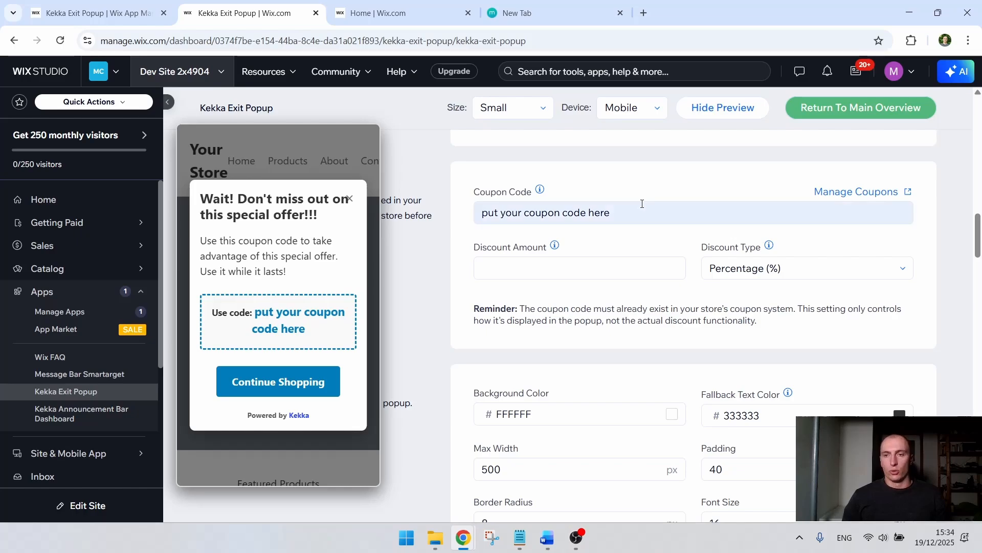
{"action": "left_click", "coordinate": [865, 192]}
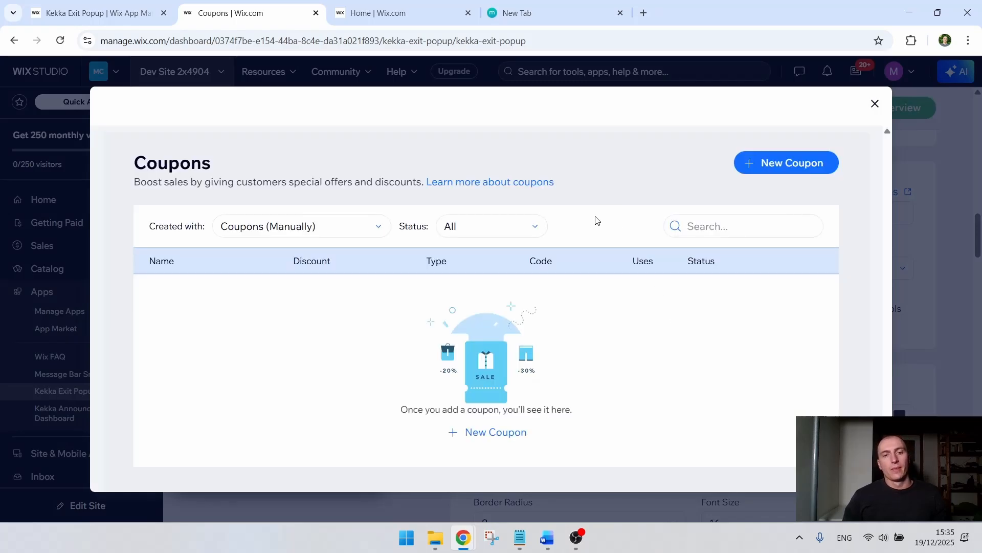
Step: Start a new coupon with "coolcoupon" as both its coupon code and coupon name
{"action": "left_click", "coordinate": [505, 435]}
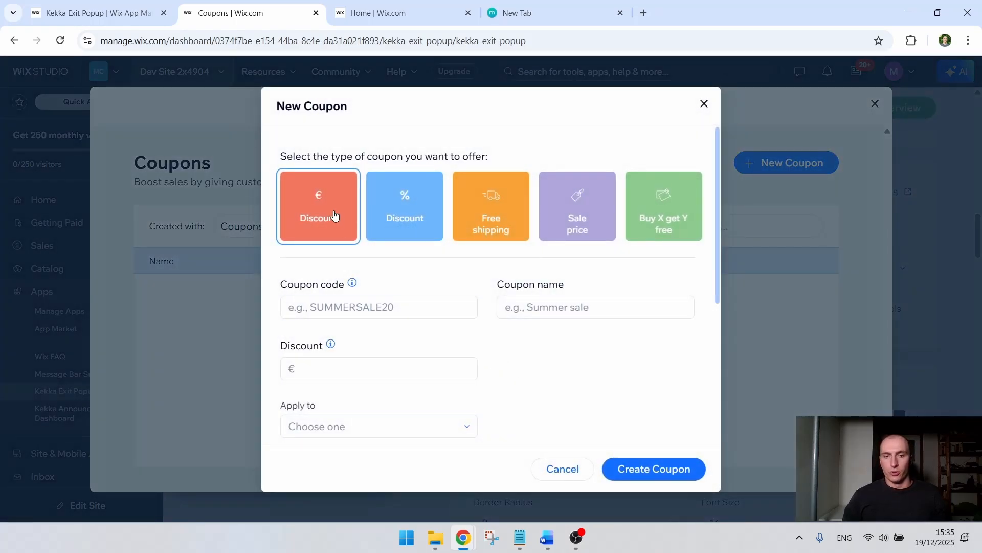
{"action": "left_click", "coordinate": [372, 312]}
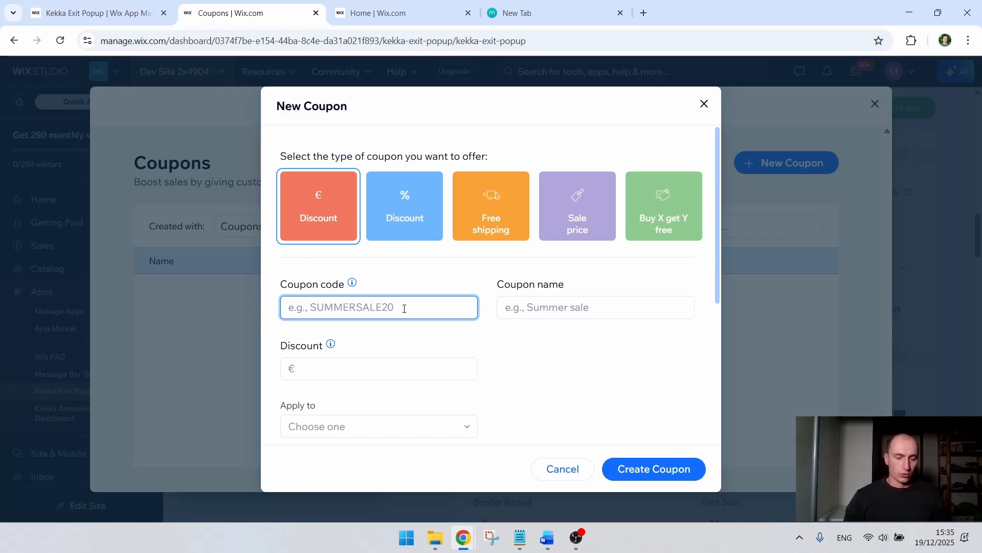
{"action": "type", "text": "coupon"}
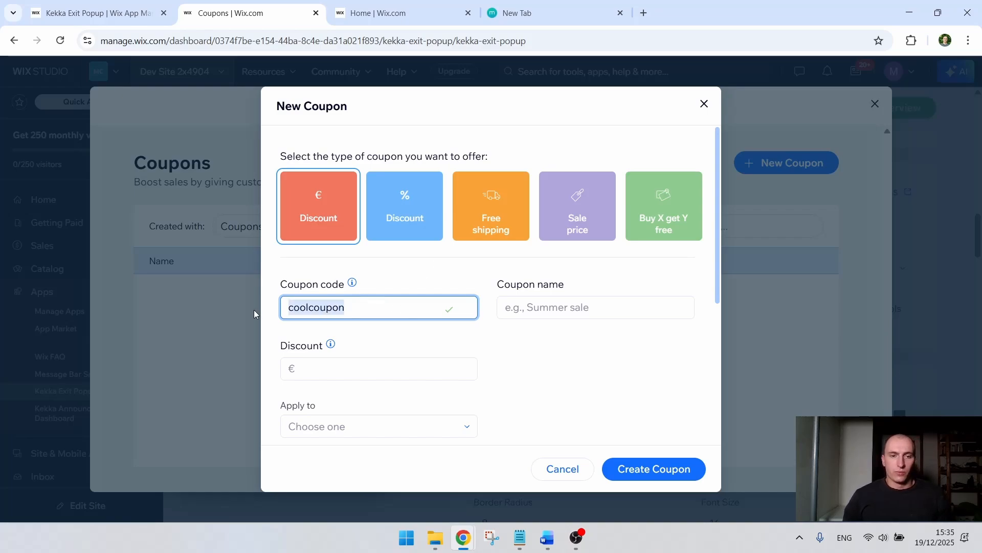
{"action": "left_click", "coordinate": [504, 353]}
Step: Make the coupon a percentage discount of 10%
{"action": "left_click", "coordinate": [419, 366]}
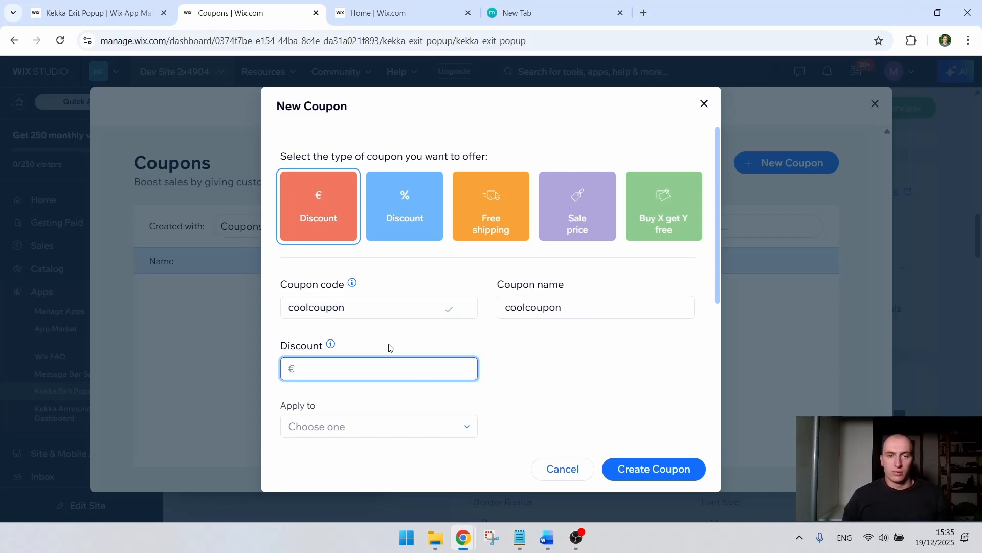
{"action": "left_click", "coordinate": [403, 219]}
{"action": "left_click", "coordinate": [409, 372]}
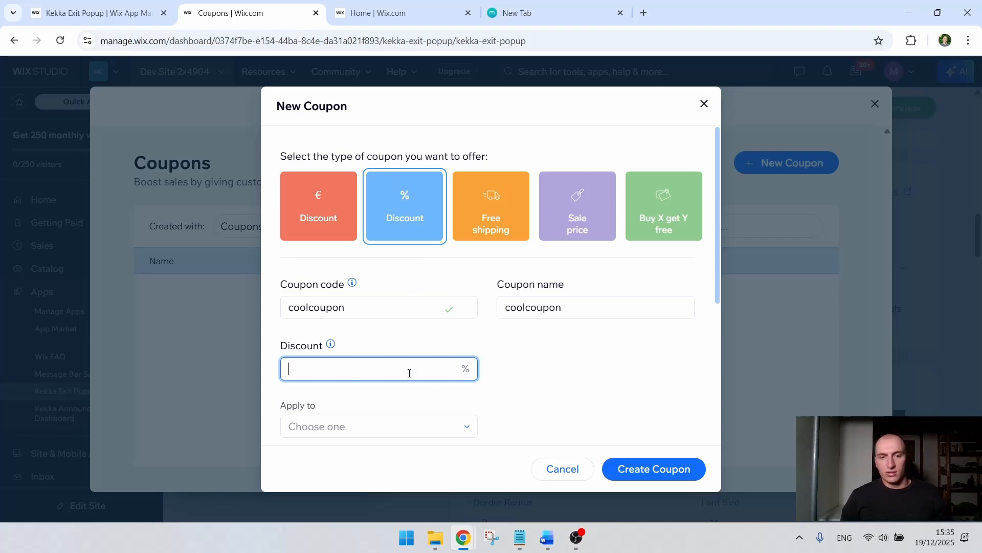
{"action": "type", "text": "10"}
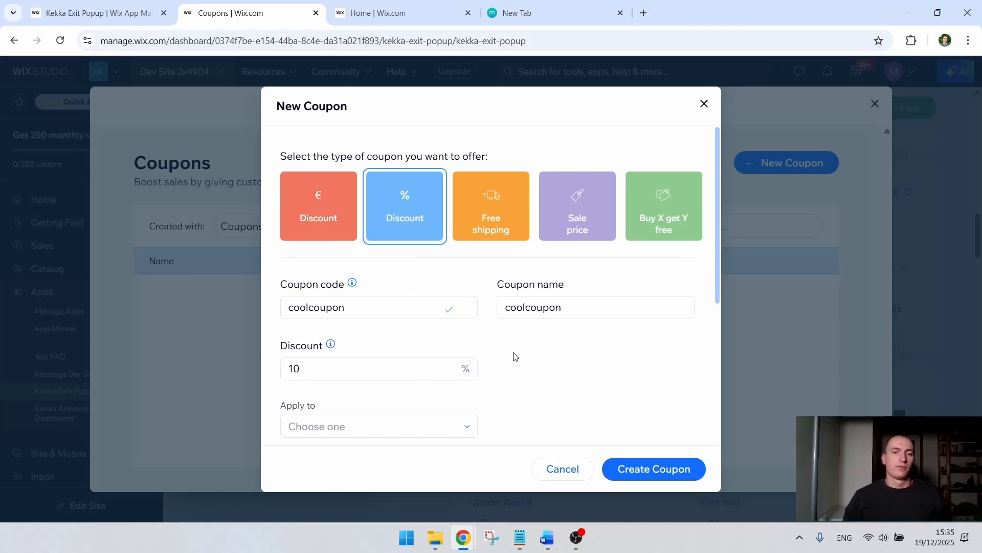
Step: Apply the coupon's discount to all products
{"action": "scroll", "coordinate": [394, 294], "scroll_direction": "down", "scroll_amount": 3}
{"action": "left_click", "coordinate": [386, 293]}
{"action": "left_click", "coordinate": [374, 335]}
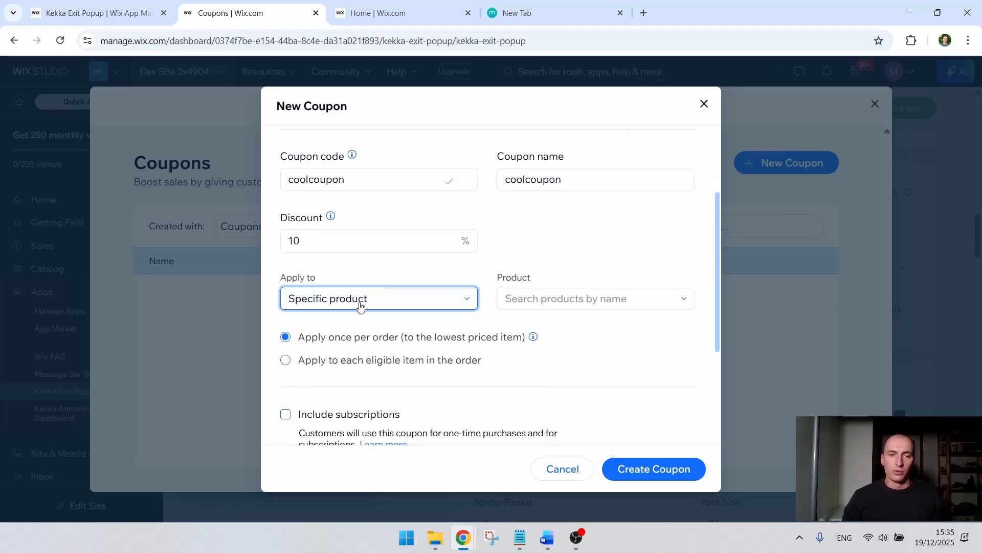
{"action": "left_click", "coordinate": [360, 306]}
{"action": "left_click", "coordinate": [364, 322]}
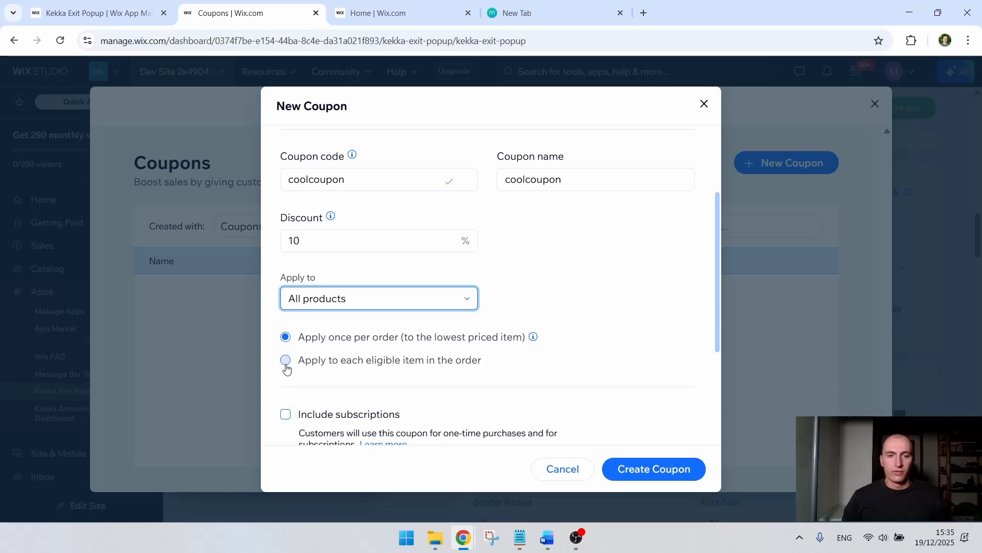
Step: Limit the coupon to one use per customer, create it, and return to the popup settings
{"action": "scroll", "coordinate": [307, 337], "scroll_direction": "down", "scroll_amount": 3}
{"action": "scroll", "coordinate": [297, 319], "scroll_direction": "down", "scroll_amount": 1}
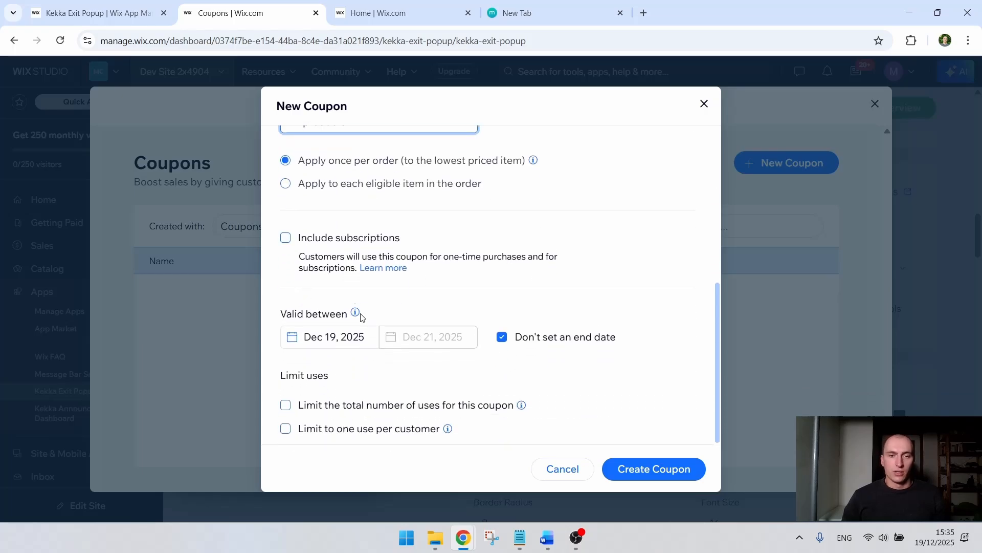
{"action": "left_click", "coordinate": [285, 428]}
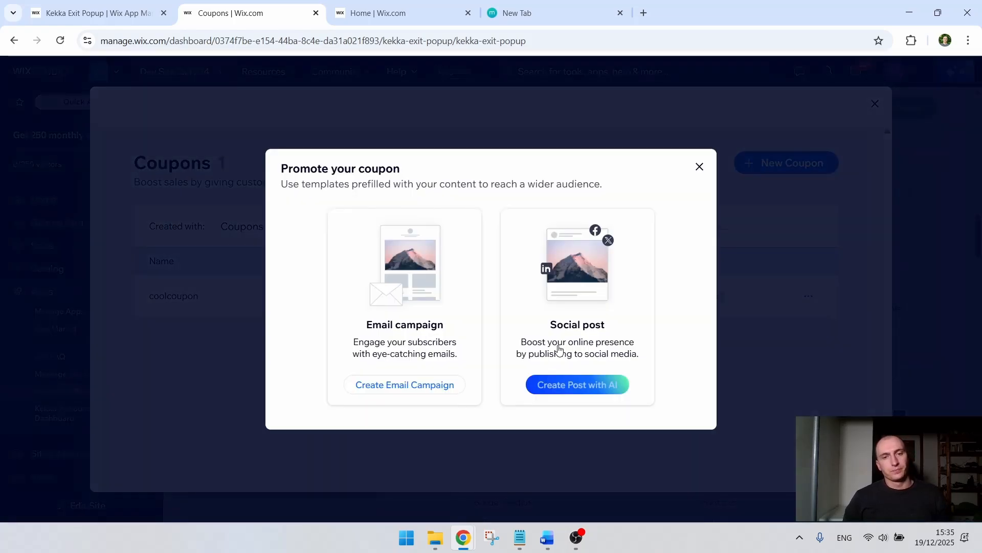
{"action": "left_click", "coordinate": [700, 174]}
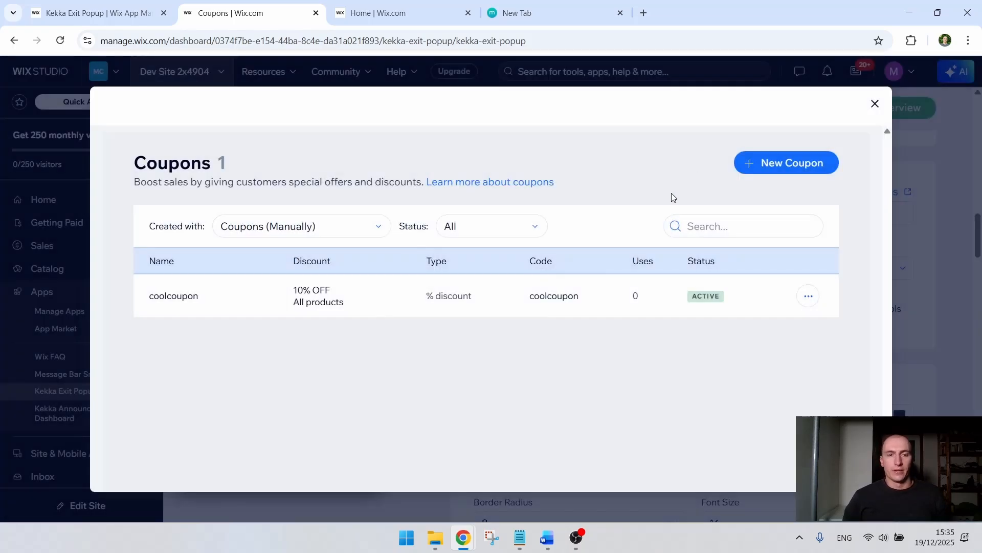
{"action": "left_click", "coordinate": [875, 104]}
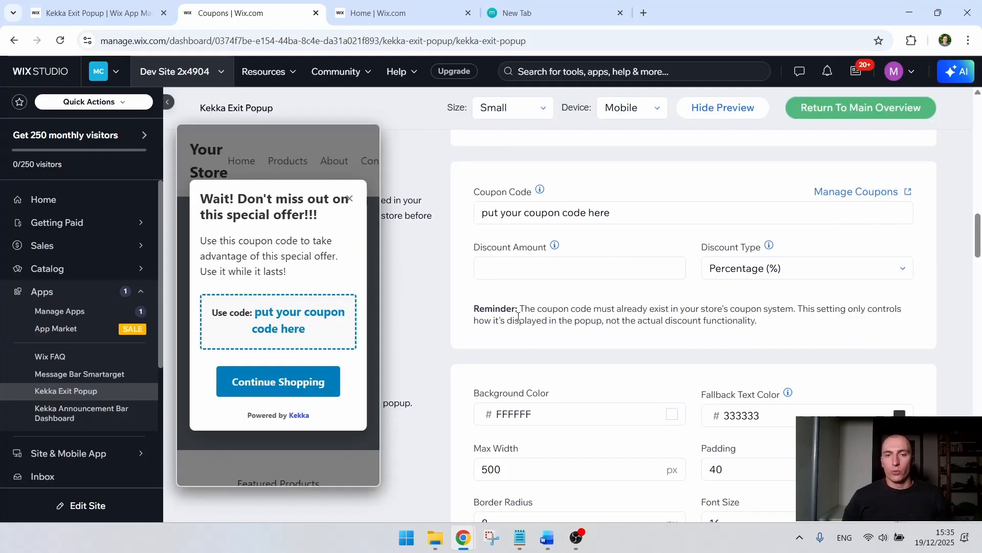
Step: Set the popup's coupon code to COOLCOUPON and its discount amount to 10, checking both in the preview
{"action": "triple_click", "coordinate": [639, 214]}
{"action": "type", "text": "COOLCOUPON"}
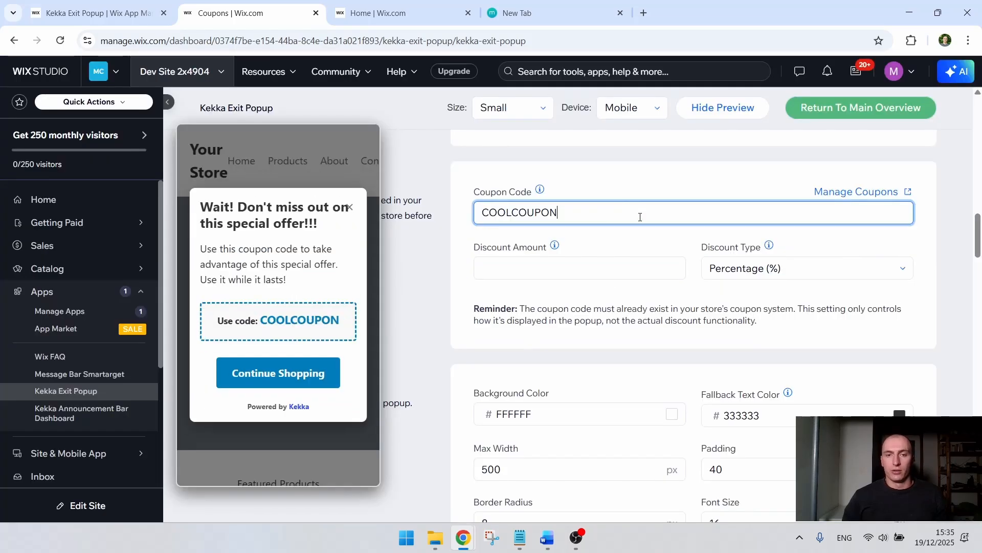
{"action": "left_click", "coordinate": [575, 238]}
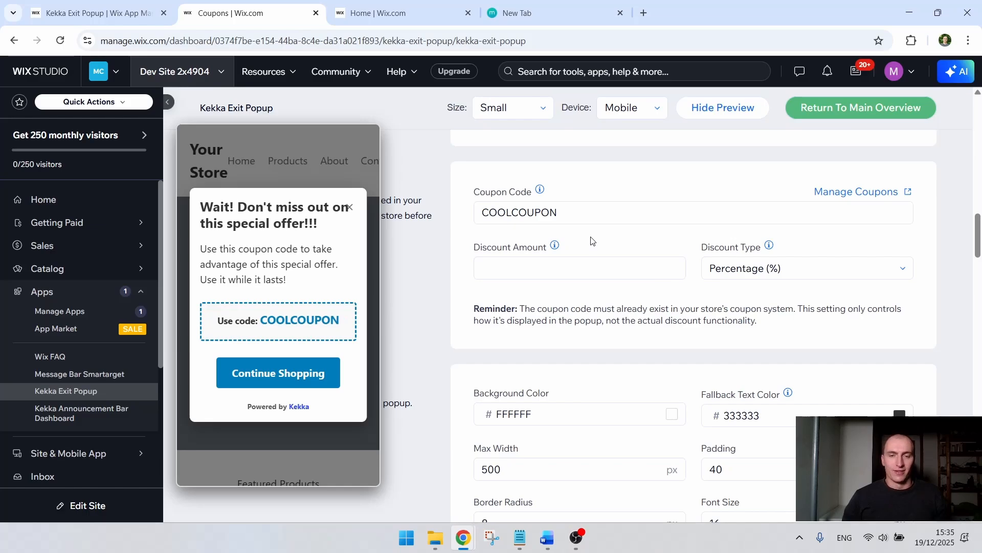
{"action": "left_click", "coordinate": [567, 272]}
{"action": "type", "text": "10"}
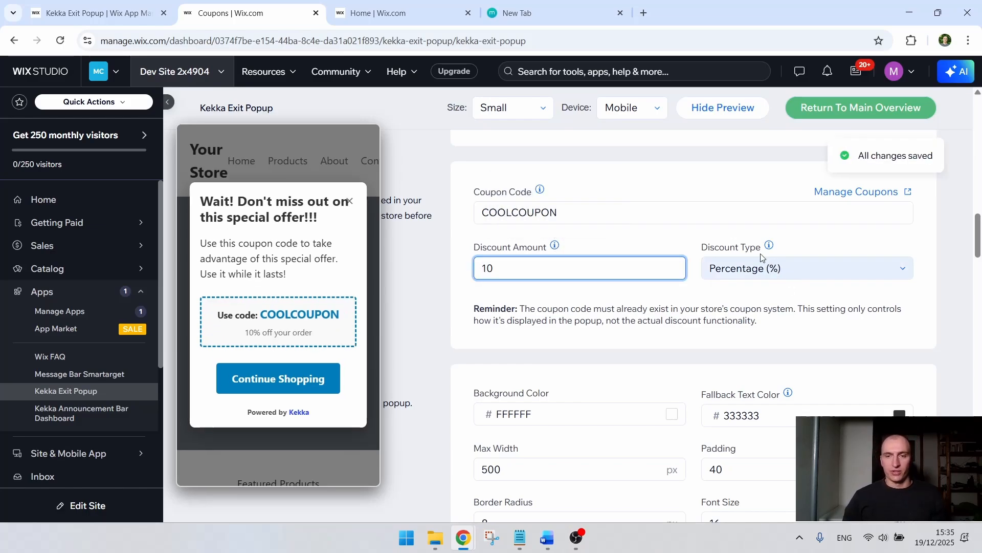
{"action": "left_click", "coordinate": [686, 235]}
{"action": "left_click_drag", "start_coordinate": [233, 313], "coordinate": [344, 332]}
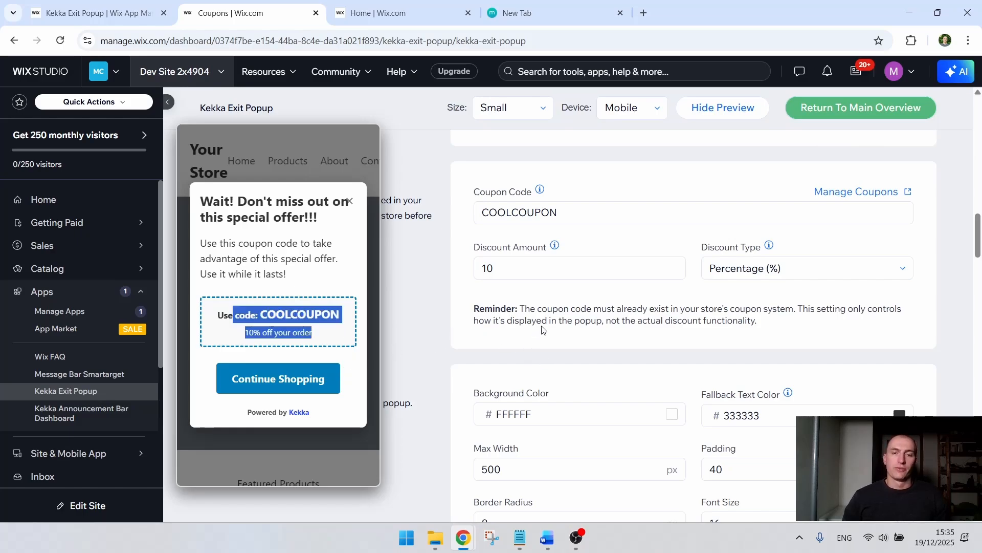
{"action": "left_click", "coordinate": [561, 310]}
Step: Set the popup's background color to black, 000000, and check the coupon text in the preview
{"action": "scroll", "coordinate": [562, 297], "scroll_direction": "down", "scroll_amount": 3}
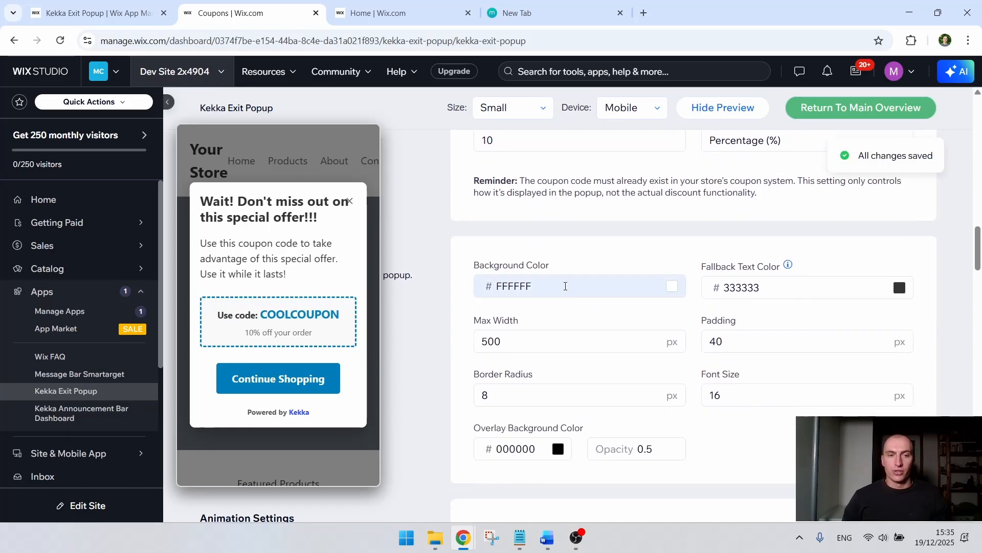
{"action": "left_click", "coordinate": [565, 285]}
{"action": "left_click_drag", "start_coordinate": [640, 312], "coordinate": [592, 288]}
{"action": "left_click", "coordinate": [590, 288]}
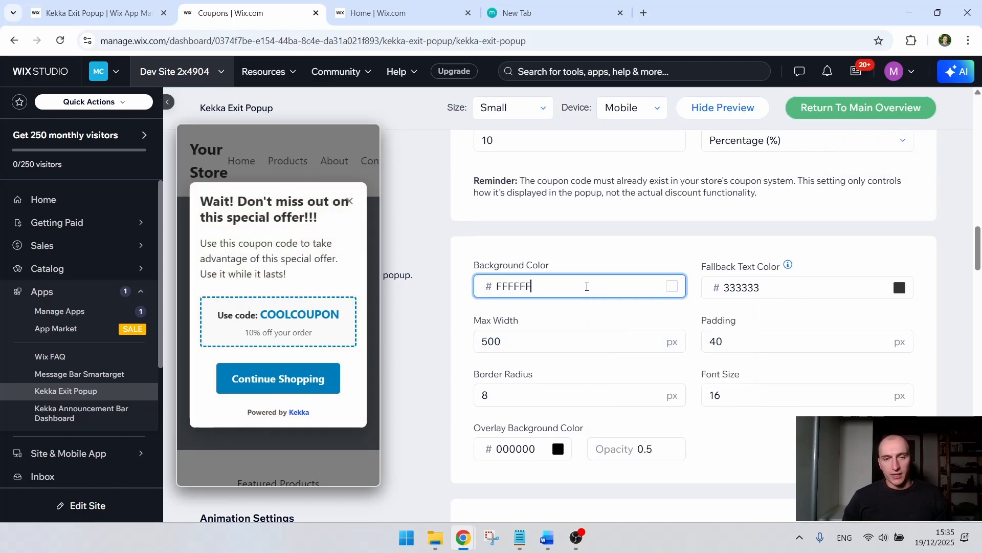
{"action": "left_click", "coordinate": [588, 286]}
{"action": "left_click_drag", "start_coordinate": [601, 348], "coordinate": [596, 394]}
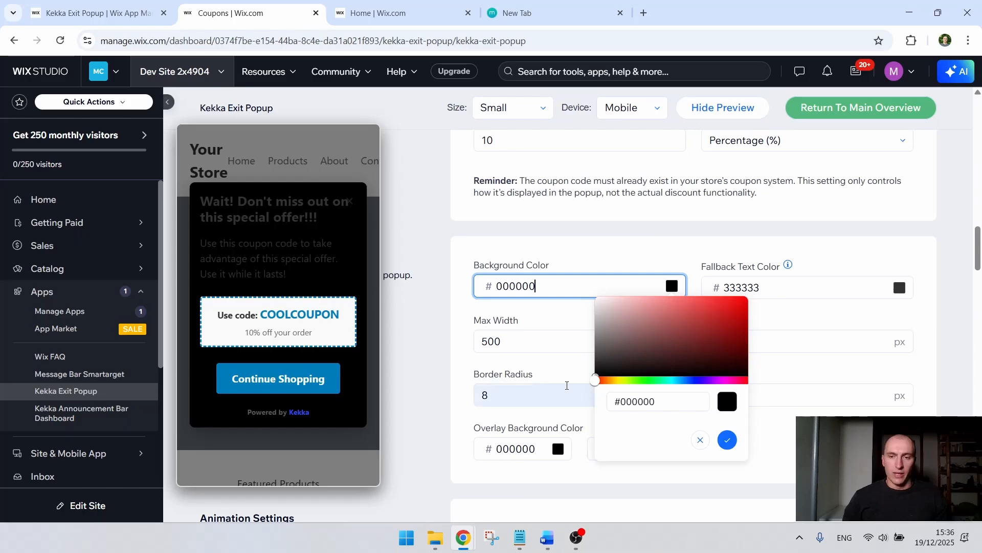
{"action": "left_click", "coordinate": [730, 256]}
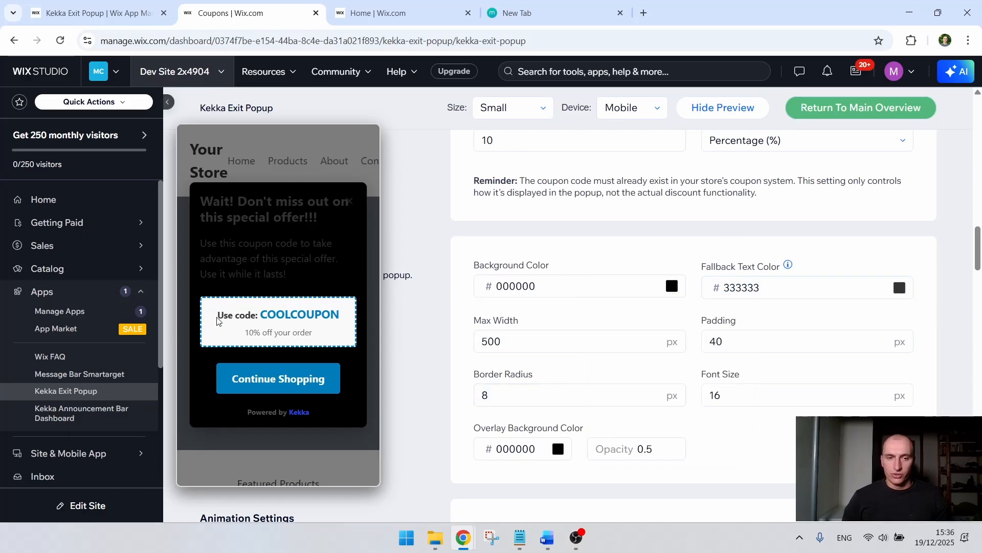
{"action": "left_click_drag", "start_coordinate": [218, 321], "coordinate": [255, 317]}
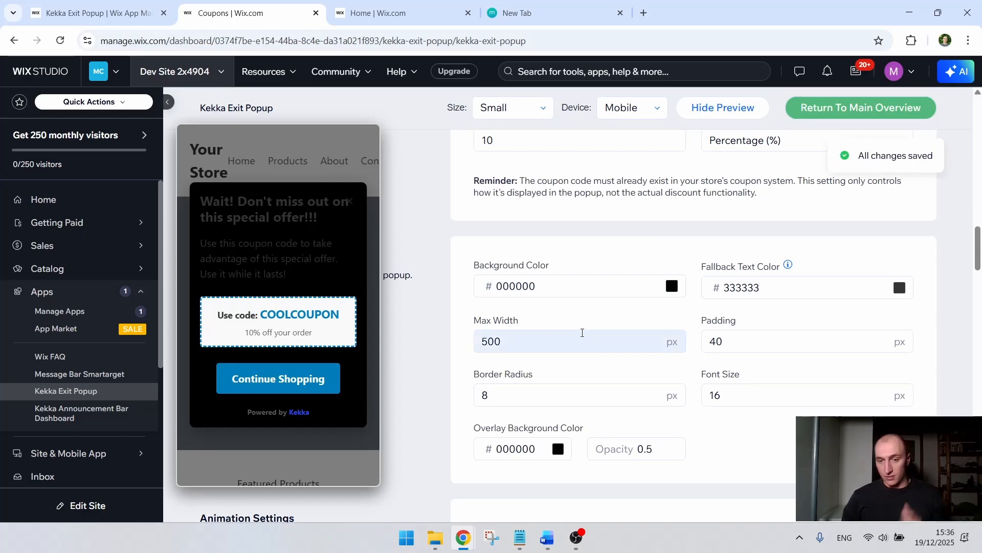
Step: Try out other colors for the popup's overlay background and return it to 000000
{"action": "scroll", "coordinate": [582, 342], "scroll_direction": "down", "scroll_amount": 3}
{"action": "left_click", "coordinate": [514, 321]}
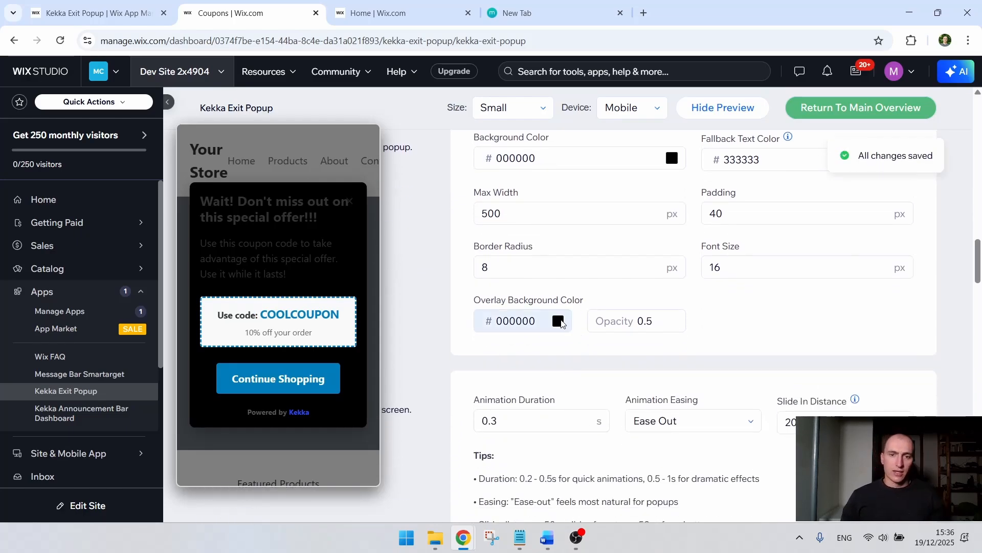
{"action": "left_click", "coordinate": [609, 341]}
{"action": "left_click_drag", "start_coordinate": [619, 336], "coordinate": [462, 429]}
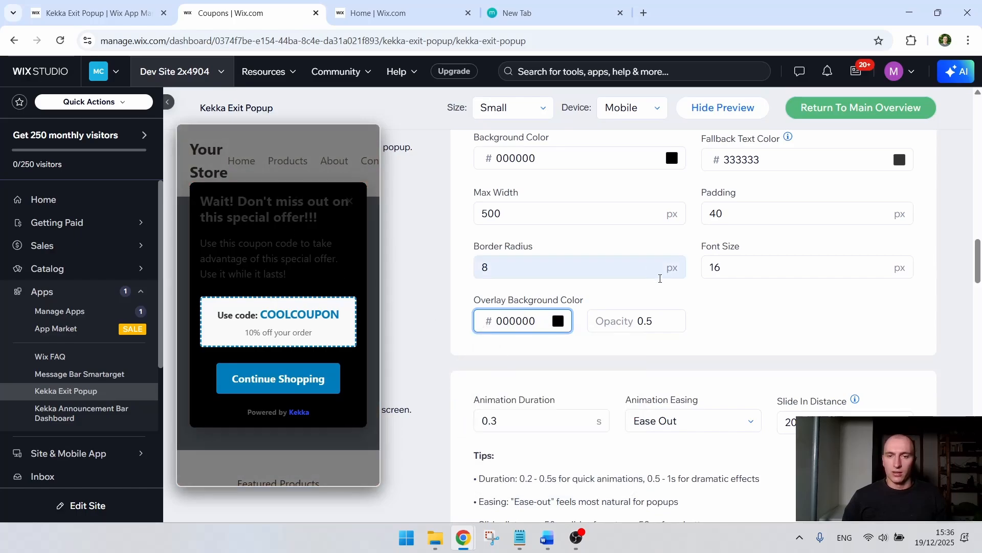
{"action": "left_click", "coordinate": [757, 309]}
Step: Examine the popup's animation settings and easing options with the preview hidden, and bring the preview back
{"action": "scroll", "coordinate": [702, 298], "scroll_direction": "down", "scroll_amount": 3}
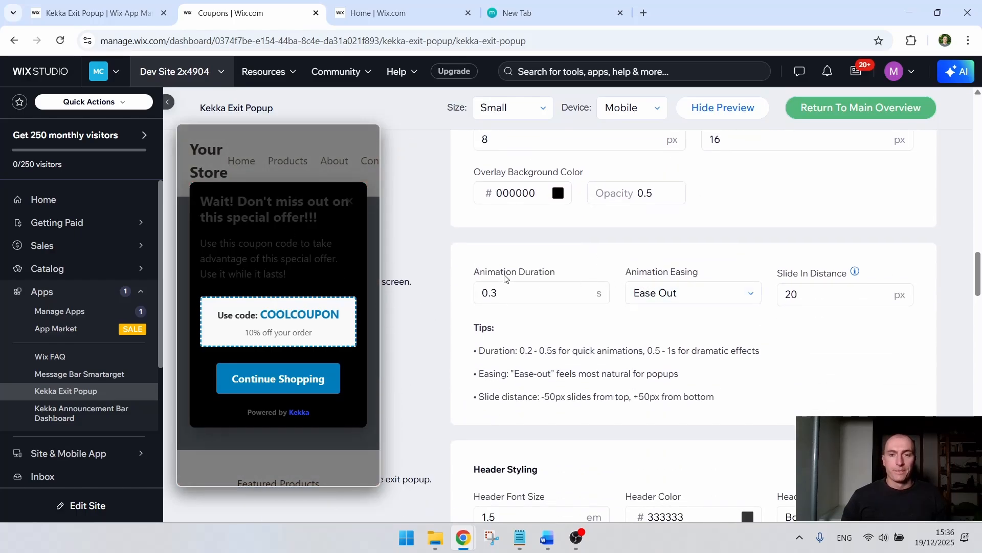
{"action": "left_click", "coordinate": [737, 112]}
{"action": "left_click_drag", "start_coordinate": [219, 262], "coordinate": [366, 282]}
{"action": "left_click", "coordinate": [277, 282]}
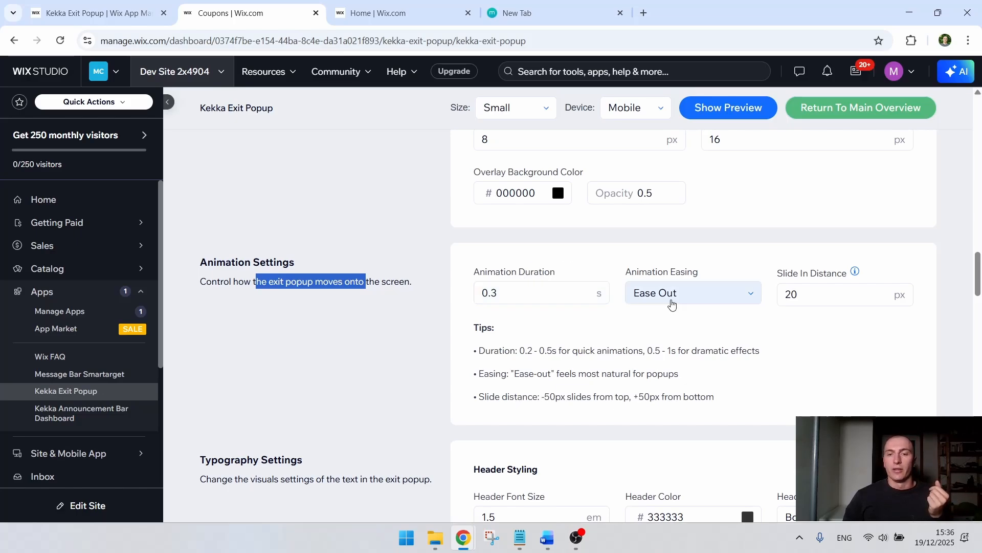
{"action": "left_click", "coordinate": [699, 300]}
{"action": "left_click", "coordinate": [699, 300]}
{"action": "left_click", "coordinate": [708, 260]}
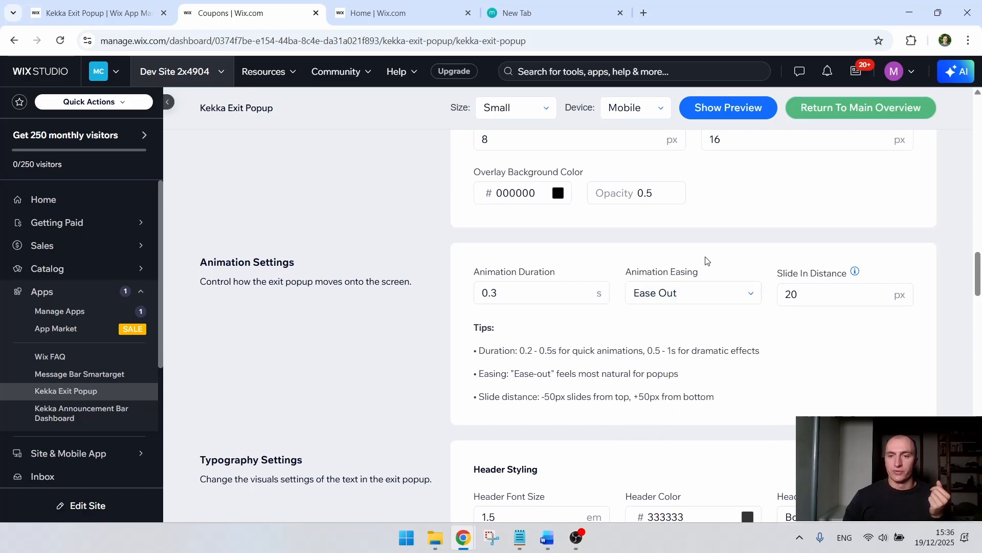
{"action": "left_click", "coordinate": [728, 108]}
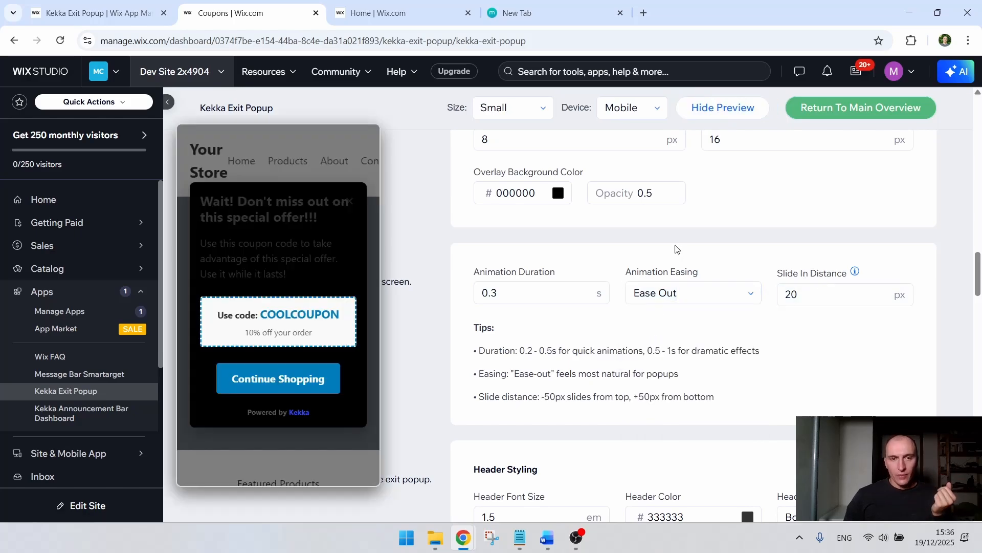
Step: Set the popup's header color to white, FFFFFF
{"action": "scroll", "coordinate": [670, 259], "scroll_direction": "down", "scroll_amount": 3}
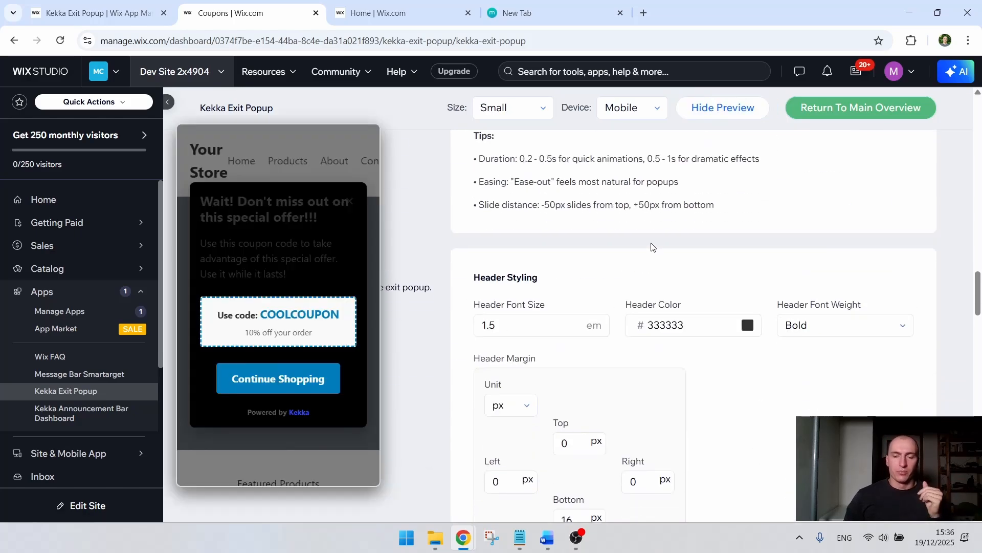
{"action": "scroll", "coordinate": [652, 247], "scroll_direction": "up", "scroll_amount": 1}
{"action": "scroll", "coordinate": [660, 243], "scroll_direction": "down", "scroll_amount": 2}
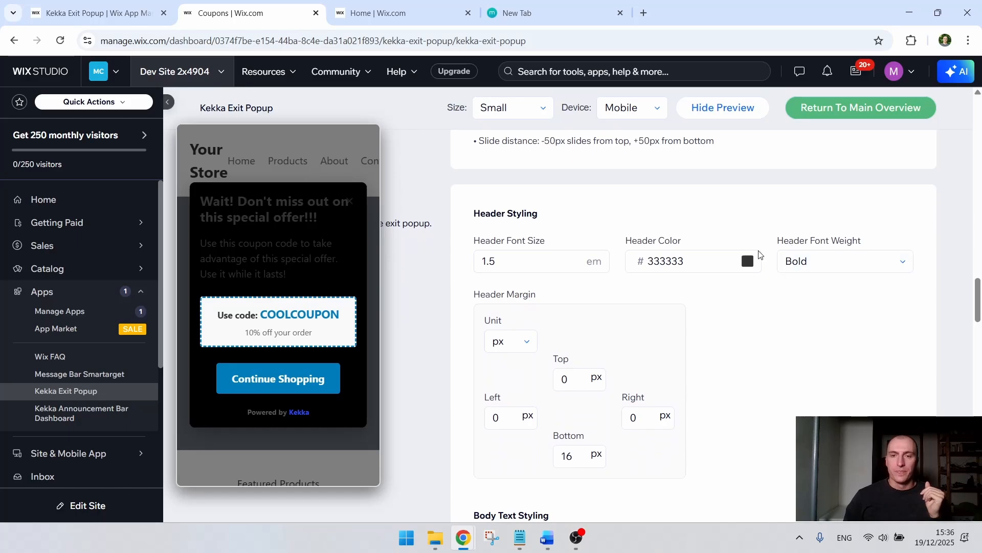
{"action": "left_click", "coordinate": [671, 261]}
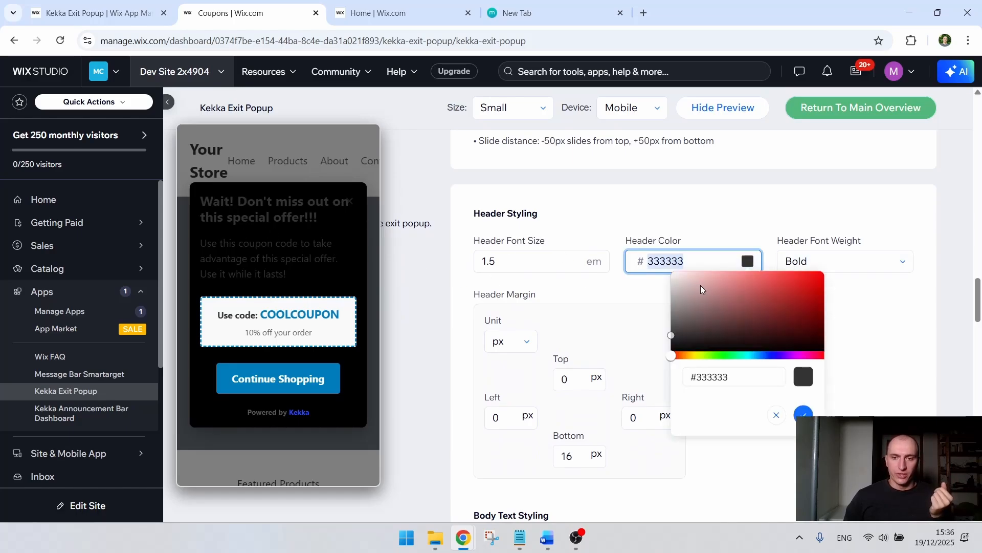
{"action": "type", "text": "FFFFFF"}
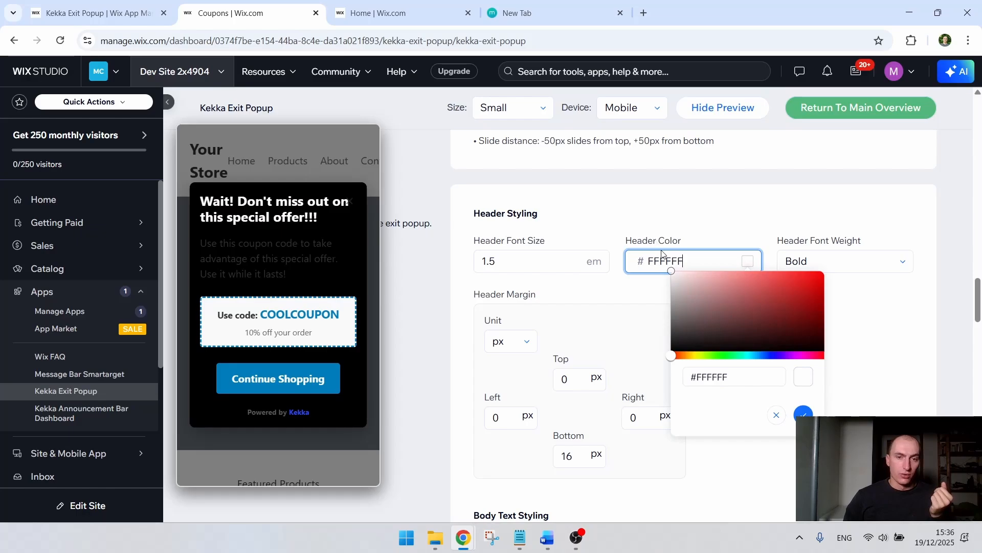
{"action": "mouse_move", "coordinate": [661, 251]}
{"action": "left_mouse_down"}
{"action": "mouse_move", "coordinate": [667, 293]}
{"action": "mouse_move", "coordinate": [653, 265]}
{"action": "left_mouse_up"}
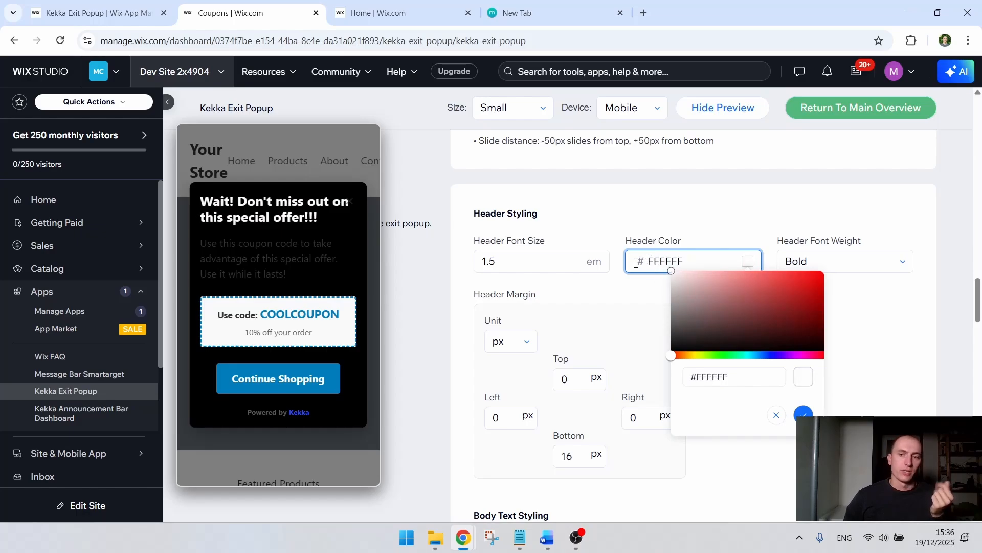
{"action": "left_click", "coordinate": [634, 298]}
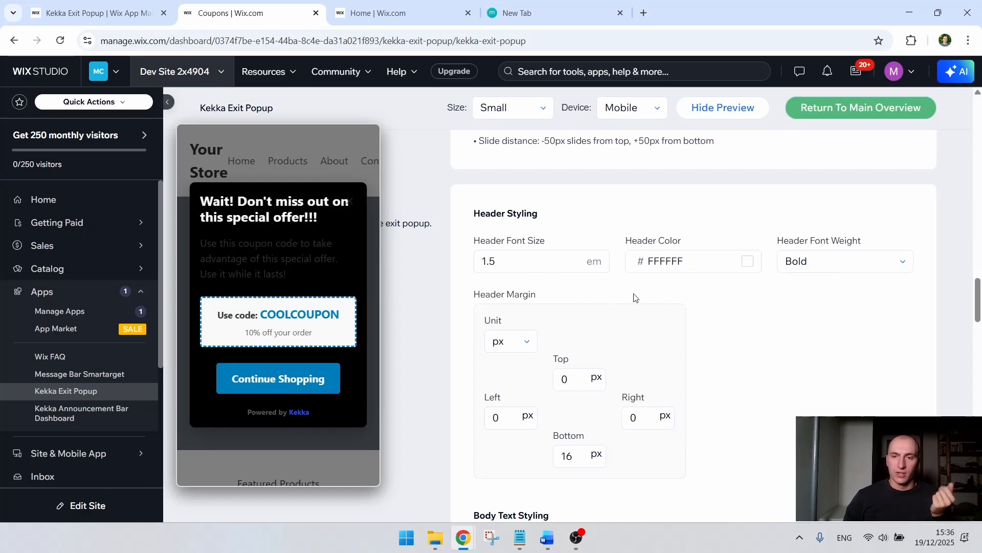
Step: Try the header font weight 200 (Extra Light) and switch it back to Bold
{"action": "left_click", "coordinate": [831, 264]}
{"action": "left_click", "coordinate": [825, 352]}
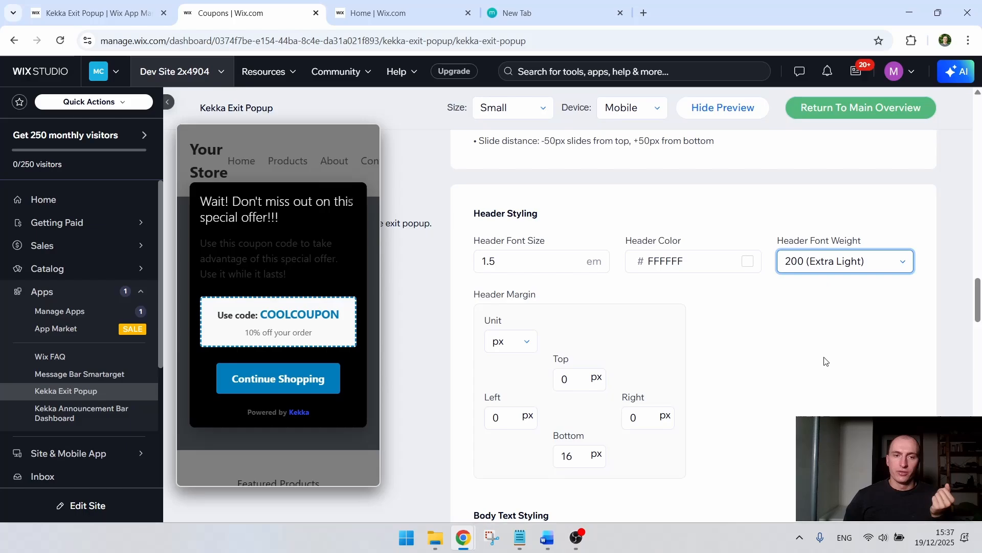
{"action": "left_click", "coordinate": [840, 268]}
{"action": "left_click", "coordinate": [807, 307]}
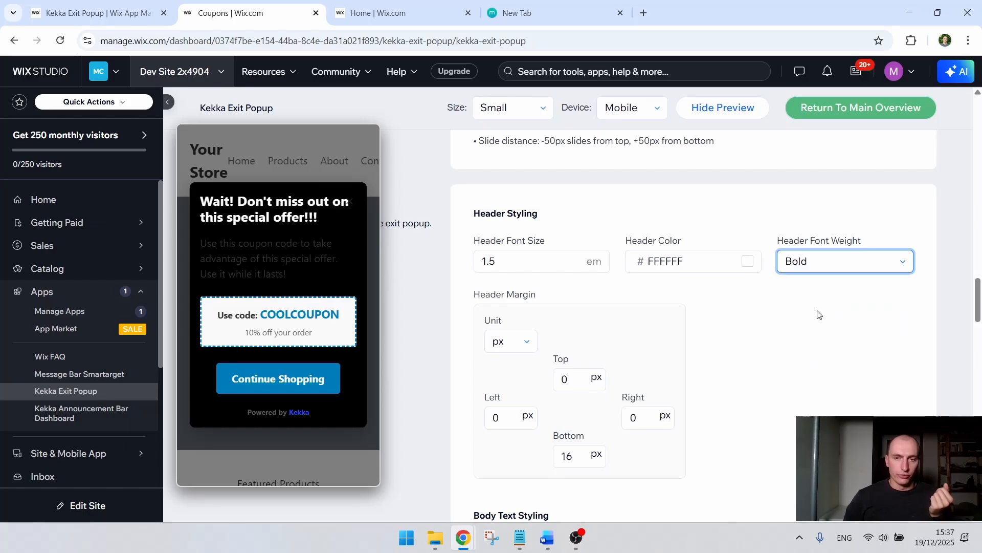
Step: Set the header's top margin to 20 px
{"action": "scroll", "coordinate": [817, 314], "scroll_direction": "down", "scroll_amount": 2}
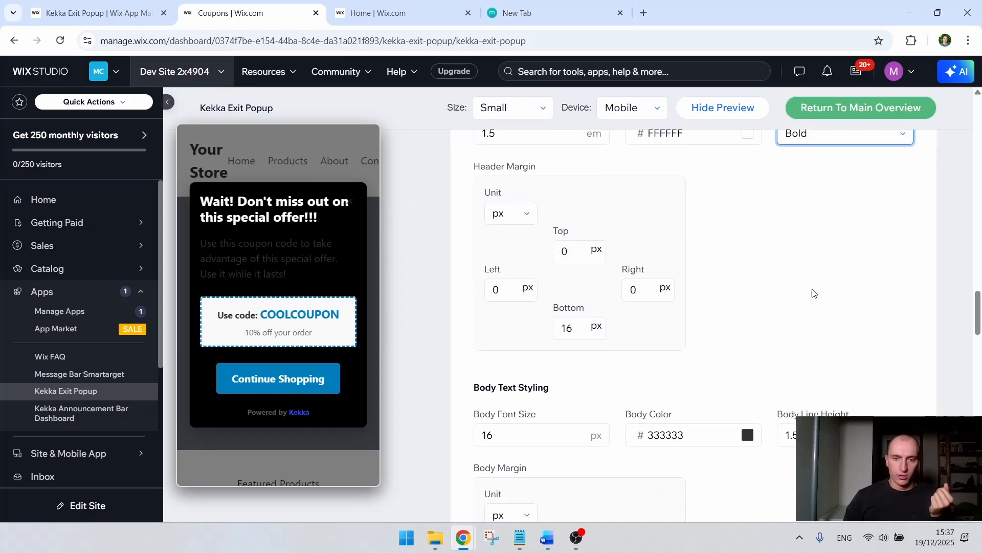
{"action": "left_click", "coordinate": [563, 250]}
{"action": "type", "text": "20"}
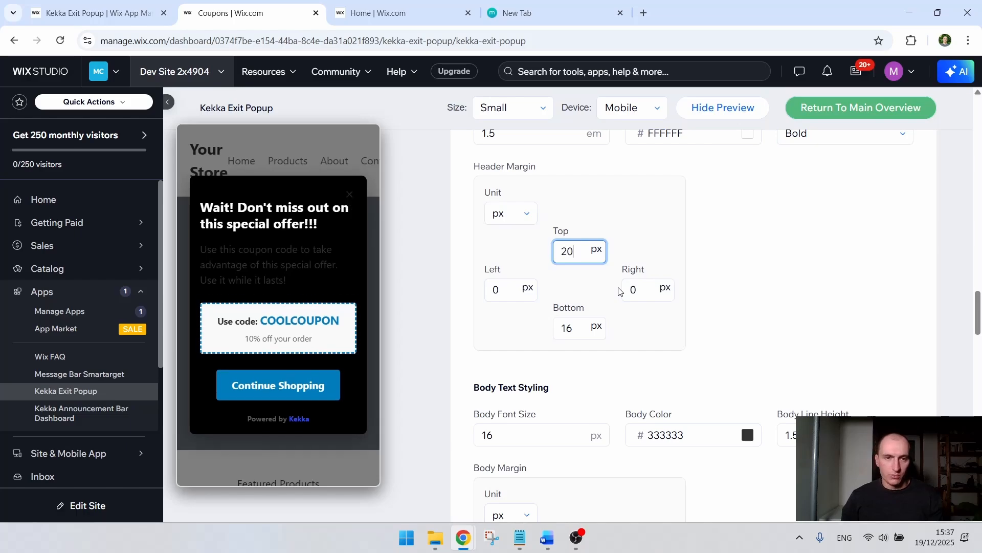
{"action": "left_click", "coordinate": [729, 236]}
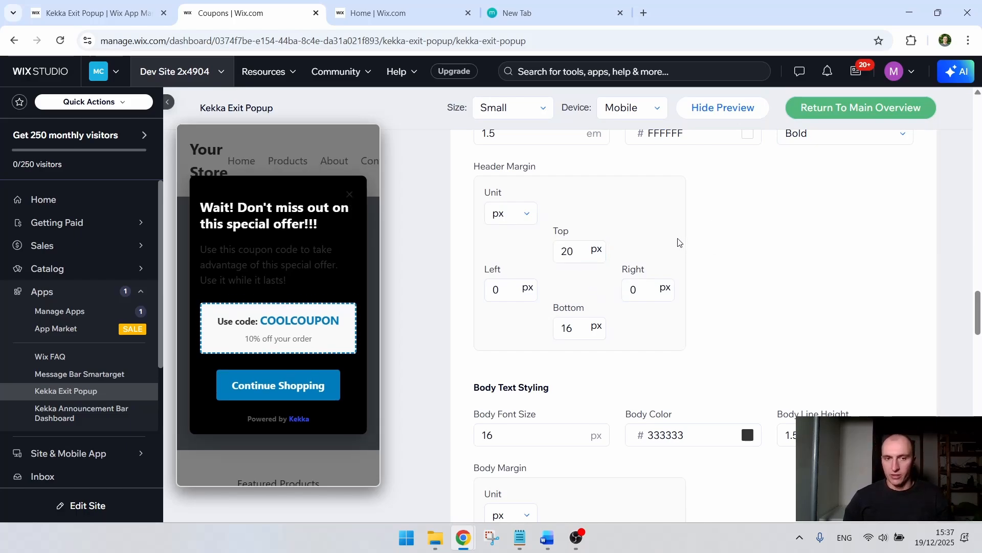
Step: Set the body text color to white, FFFFFF, and check the body text in the preview
{"action": "scroll", "coordinate": [673, 248], "scroll_direction": "down", "scroll_amount": 1}
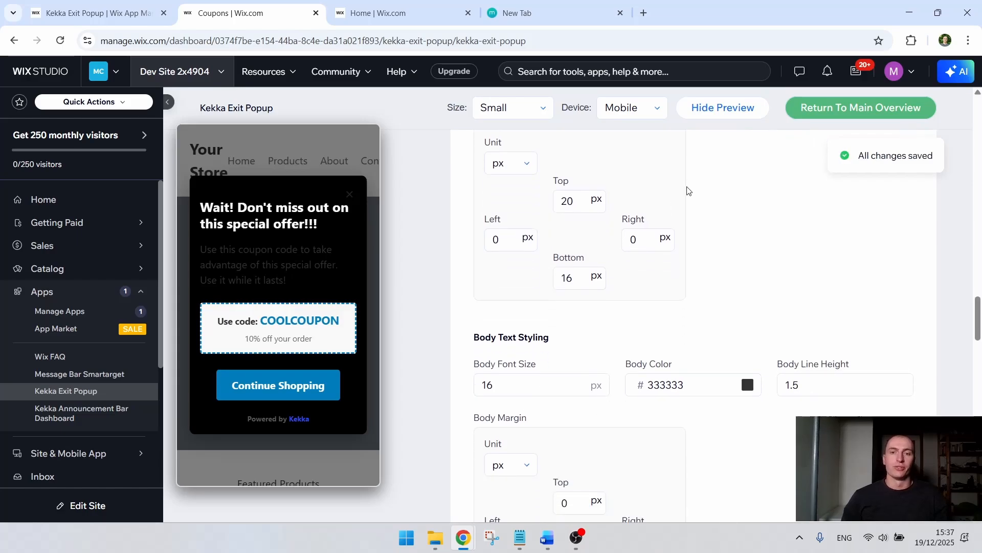
{"action": "scroll", "coordinate": [677, 192], "scroll_direction": "down", "scroll_amount": 2}
{"action": "left_click", "coordinate": [712, 241]}
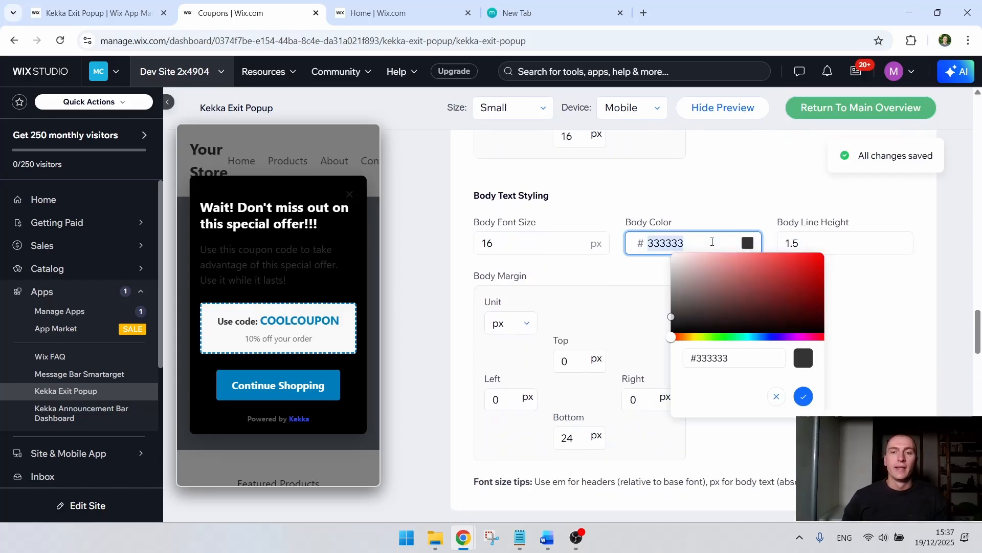
{"action": "left_click_drag", "start_coordinate": [699, 302], "coordinate": [645, 262]}
{"action": "left_click_drag", "start_coordinate": [250, 249], "coordinate": [257, 279]}
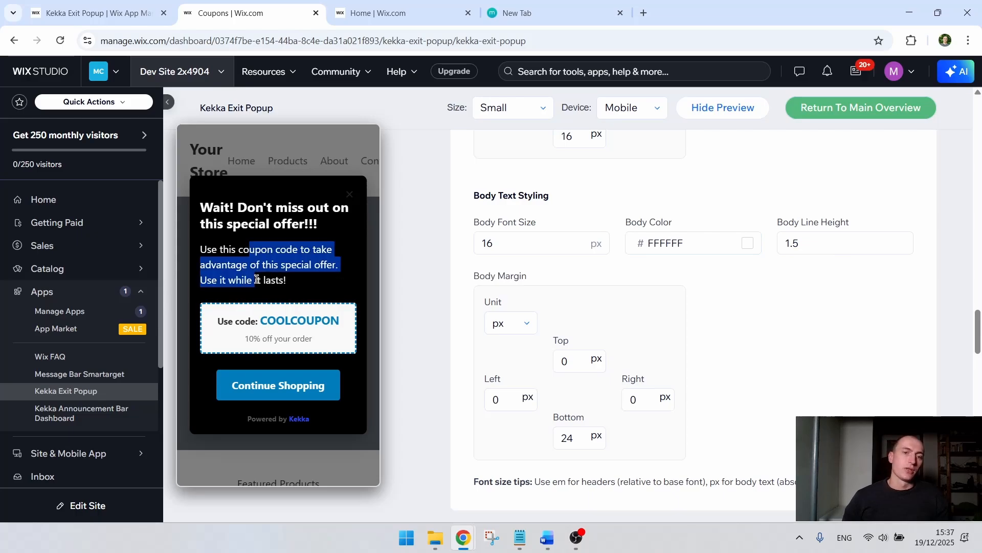
{"action": "left_click", "coordinate": [816, 287]}
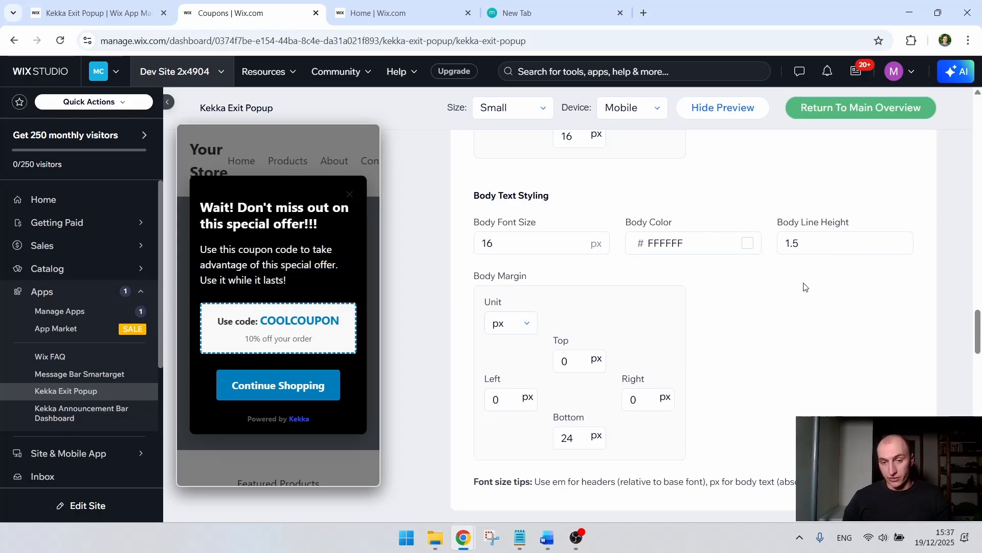
Step: Change the popup button's background color to dark red, B0001A
{"action": "scroll", "coordinate": [801, 264], "scroll_direction": "down", "scroll_amount": 5}
{"action": "scroll", "coordinate": [748, 222], "scroll_direction": "down", "scroll_amount": 3}
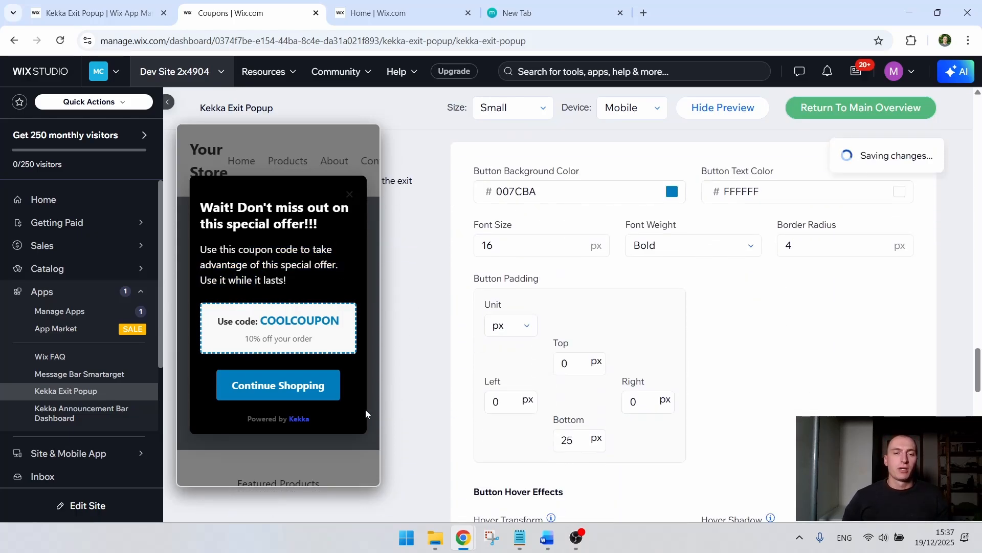
{"action": "left_click", "coordinate": [588, 194]}
{"action": "mouse_move", "coordinate": [698, 252]}
{"action": "left_mouse_down"}
{"action": "mouse_move", "coordinate": [676, 265]}
{"action": "mouse_move", "coordinate": [737, 204]}
{"action": "mouse_move", "coordinate": [709, 217]}
{"action": "mouse_move", "coordinate": [752, 227]}
{"action": "left_mouse_up"}
{"action": "left_click", "coordinate": [744, 286]}
{"action": "left_click", "coordinate": [737, 230]}
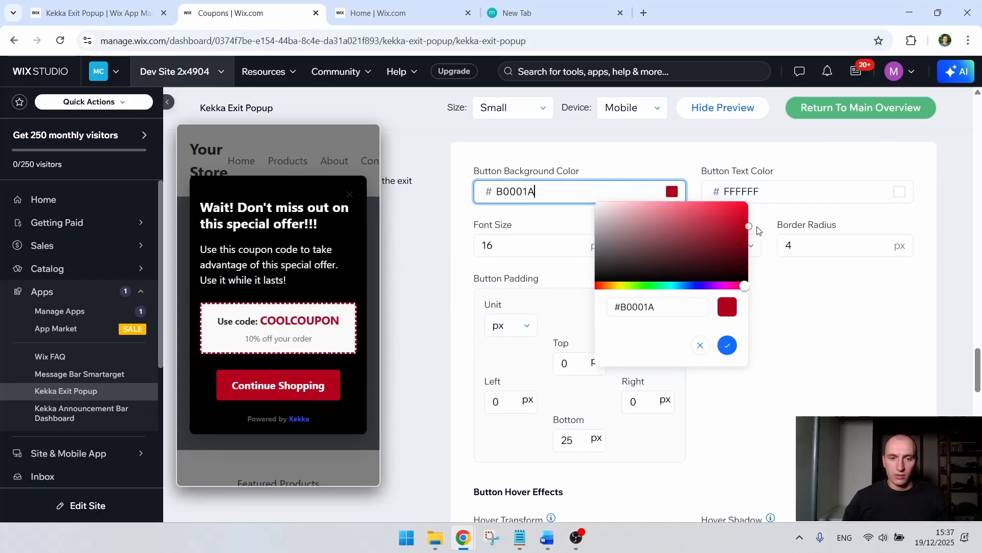
{"action": "left_click", "coordinate": [911, 326]}
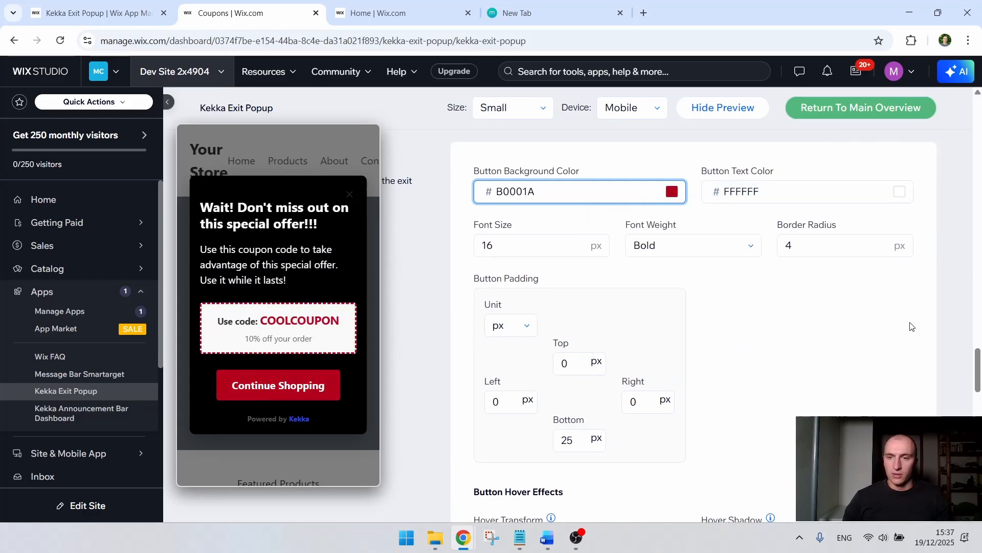
Step: Try out other colors for the button text and leave it at FFFFFF
{"action": "left_click", "coordinate": [765, 192]}
{"action": "mouse_move", "coordinate": [851, 244]}
{"action": "left_mouse_down"}
{"action": "mouse_move", "coordinate": [861, 278]}
{"action": "mouse_move", "coordinate": [823, 295]}
{"action": "mouse_move", "coordinate": [801, 183]}
{"action": "left_mouse_up"}
{"action": "left_click", "coordinate": [817, 358]}
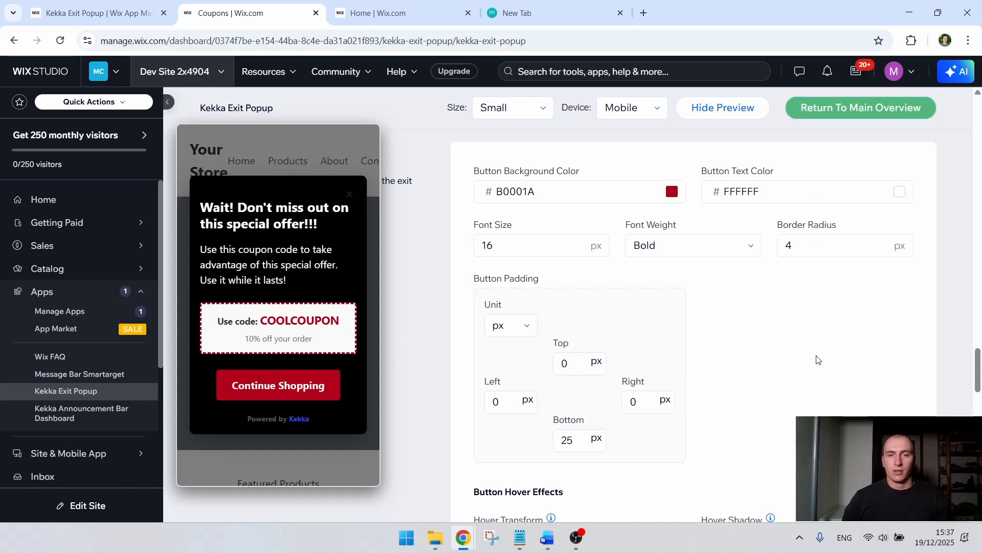
Step: Test the button's translateY hover transform at 14 px and 4 px, and set it to -6 px
{"action": "scroll", "coordinate": [815, 353], "scroll_direction": "down", "scroll_amount": 6}
{"action": "scroll", "coordinate": [690, 266], "scroll_direction": "up", "scroll_amount": 2}
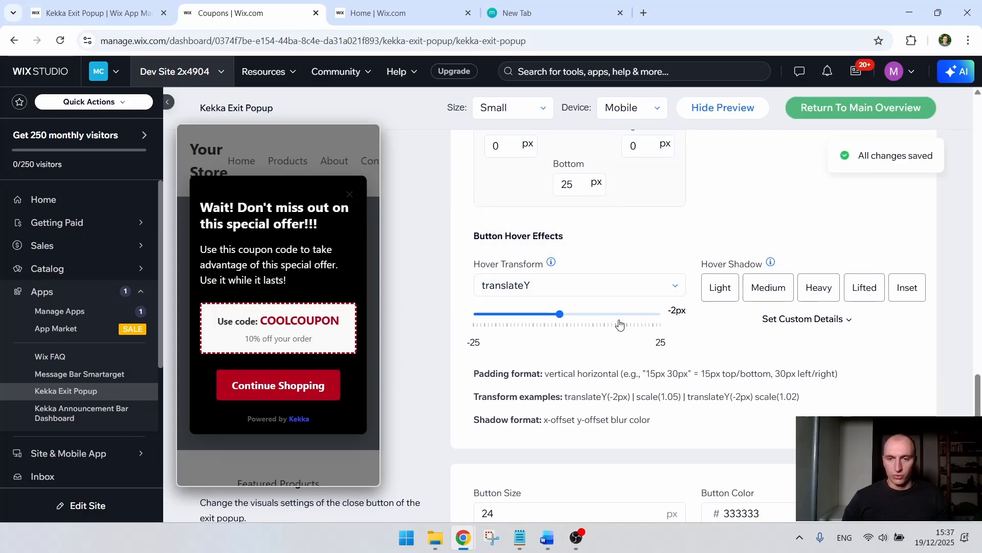
{"action": "left_click_drag", "start_coordinate": [597, 313], "coordinate": [618, 313]}
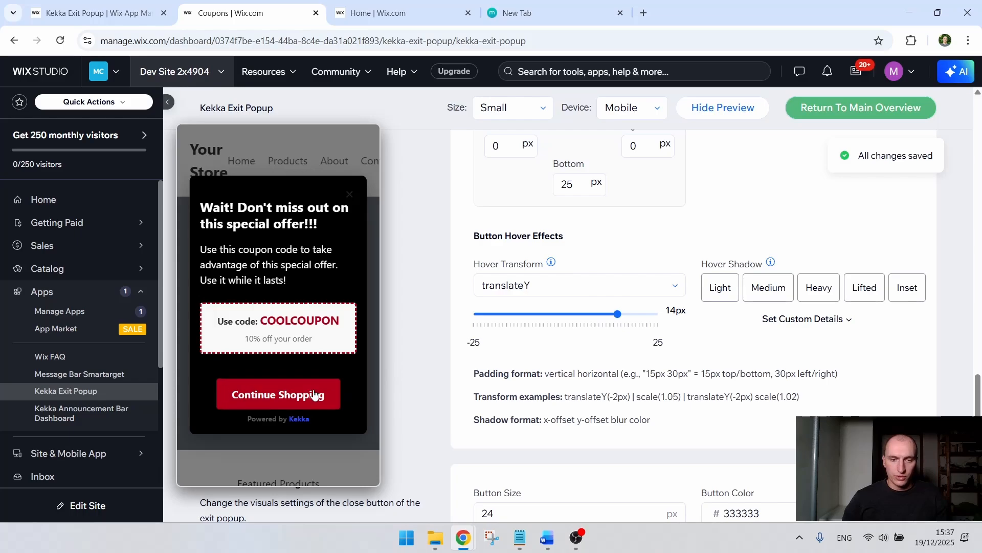
{"action": "left_click", "coordinate": [583, 314]}
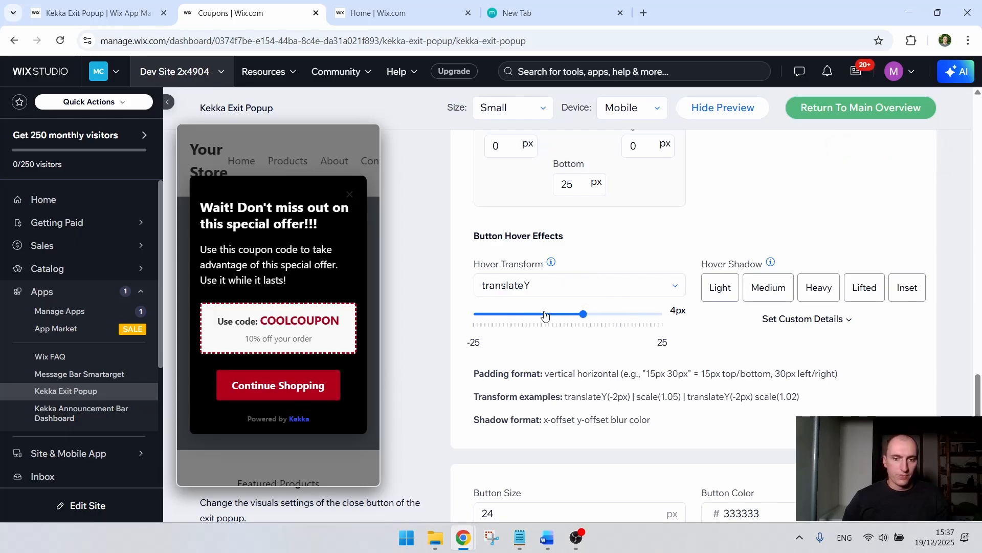
{"action": "left_click", "coordinate": [544, 314]}
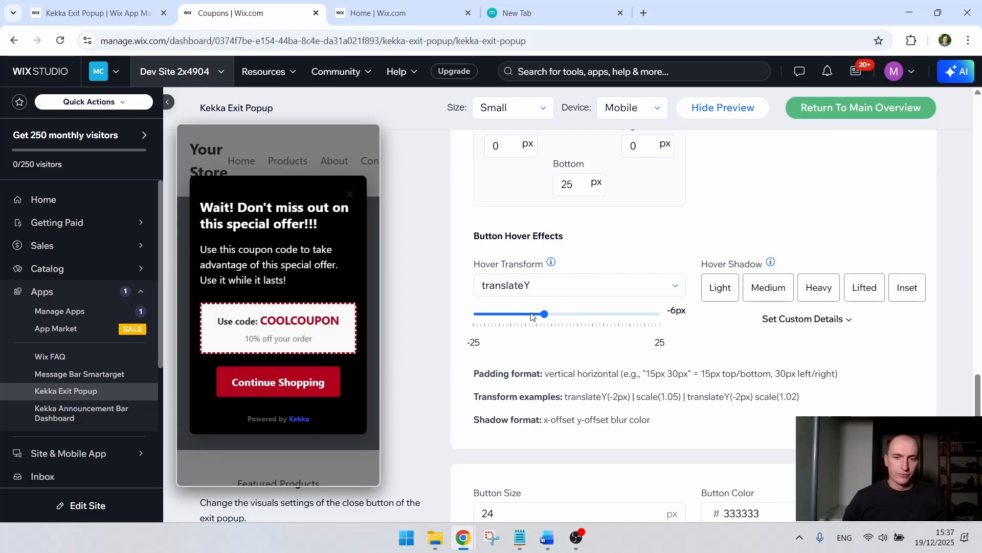
{"action": "scroll", "coordinate": [928, 245], "scroll_direction": "down", "scroll_amount": 4}
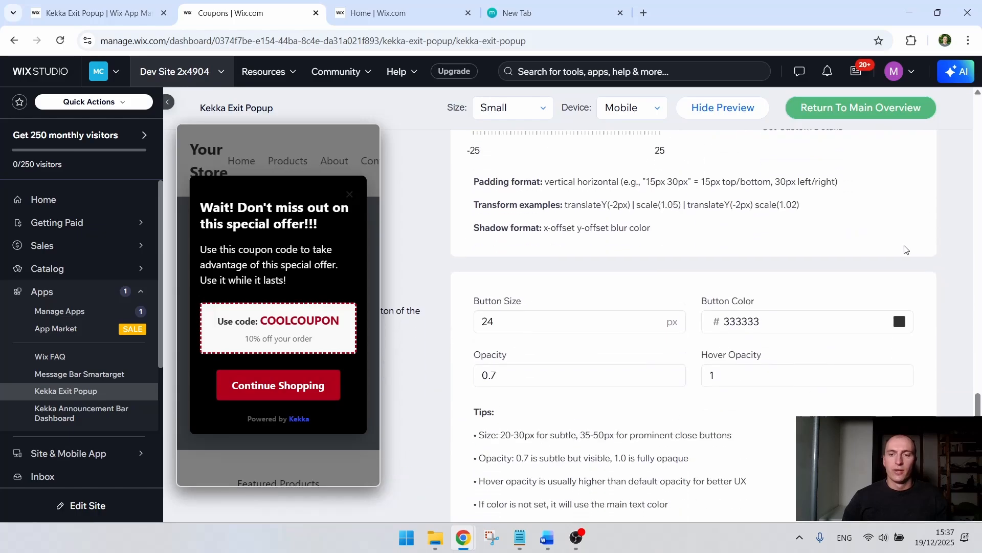
Step: Set the popup's close button color to white, FFFFFF, and its opacity to 1
{"action": "left_click", "coordinate": [747, 114]}
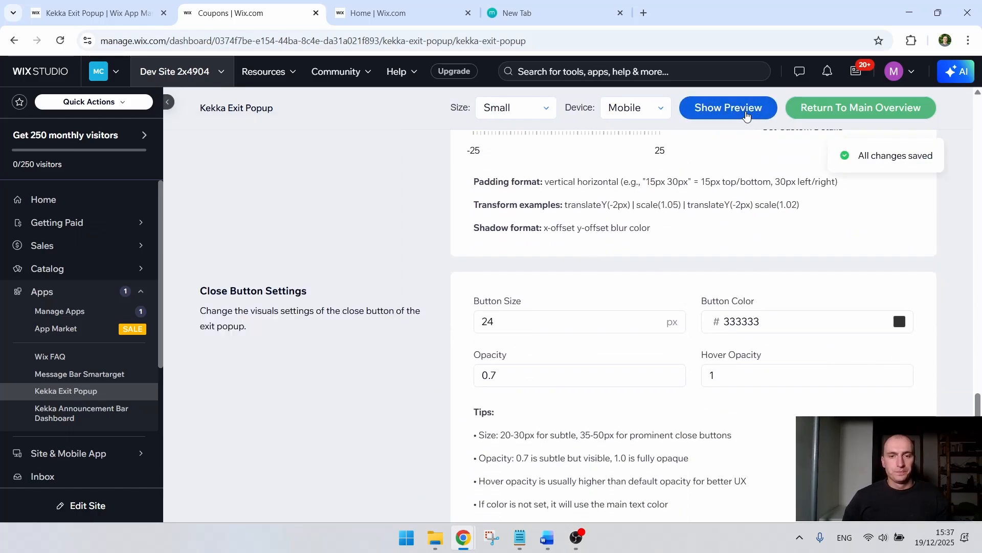
{"action": "left_click", "coordinate": [740, 105]}
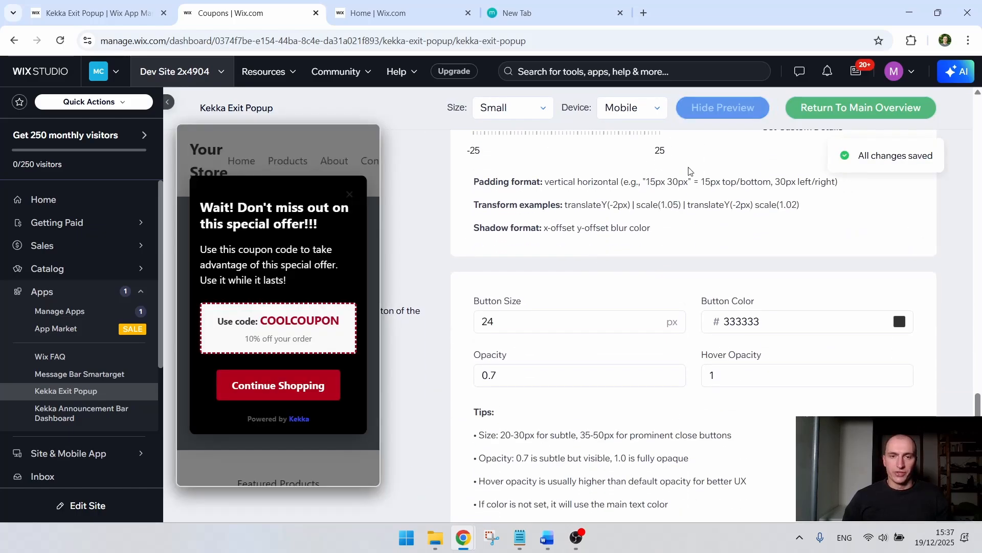
{"action": "double_click", "coordinate": [774, 318]}
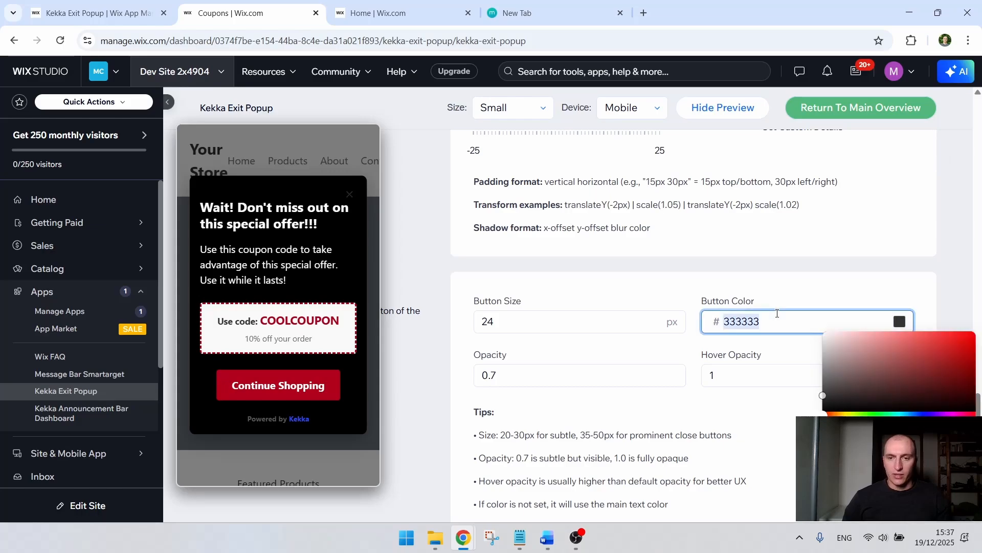
{"action": "type", "text": "FFFFFF"}
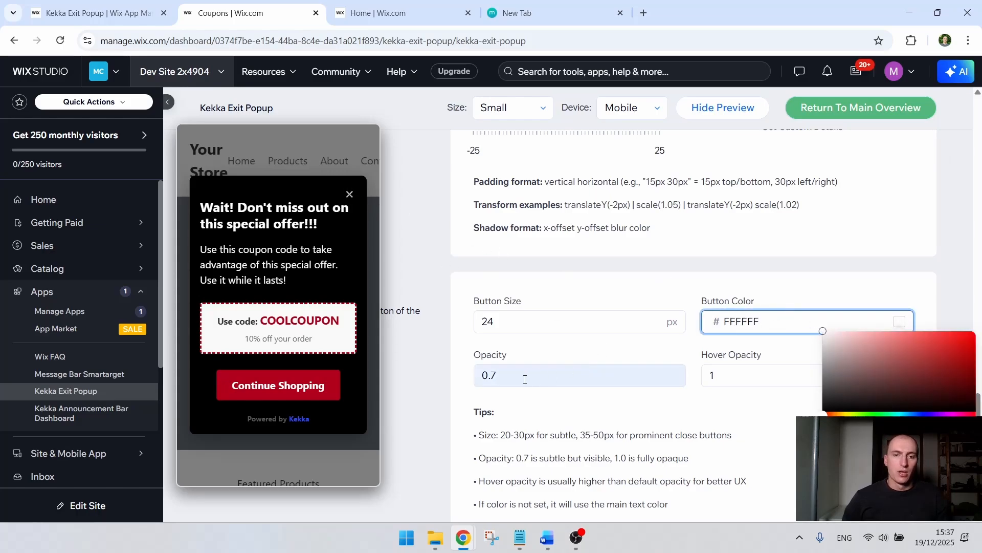
{"action": "double_click", "coordinate": [489, 375]}
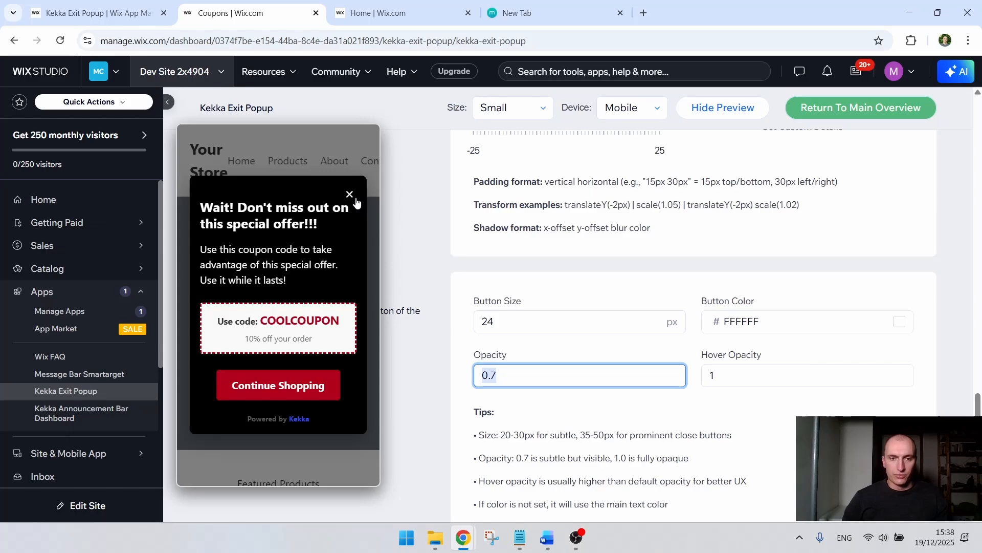
{"action": "type", "text": "1"}
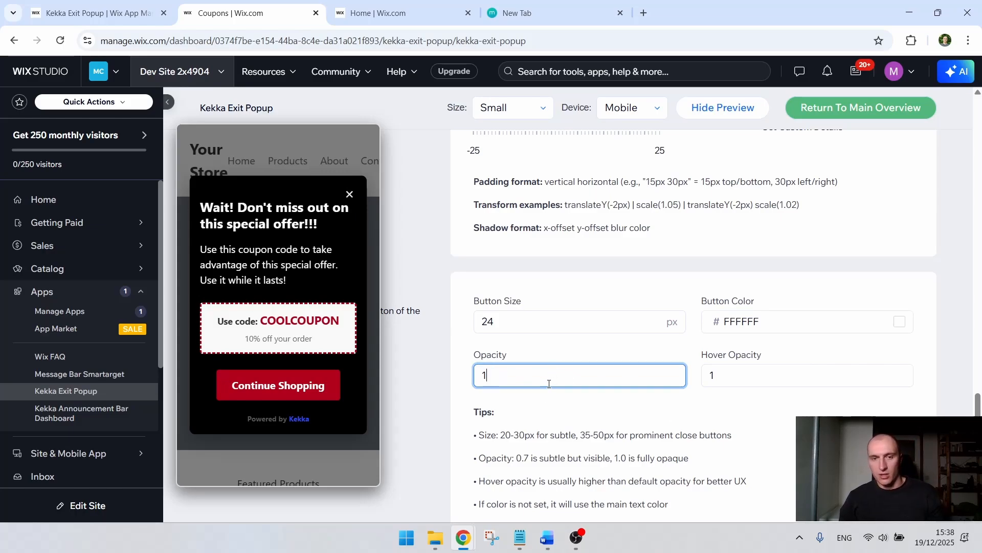
{"action": "left_click", "coordinate": [466, 332]}
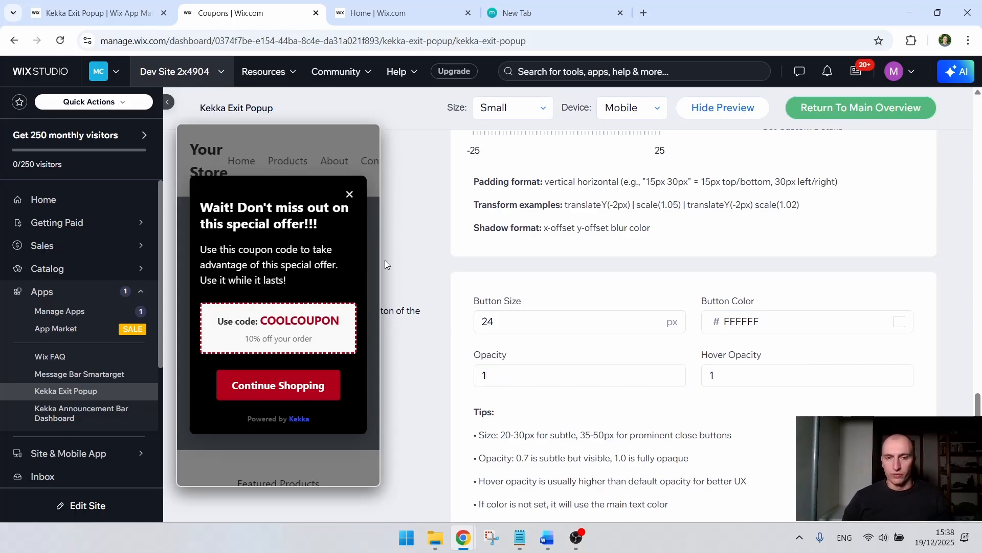
Step: Try a close button size of 30 px, and set the size to 20 px
{"action": "left_click", "coordinate": [544, 326]}
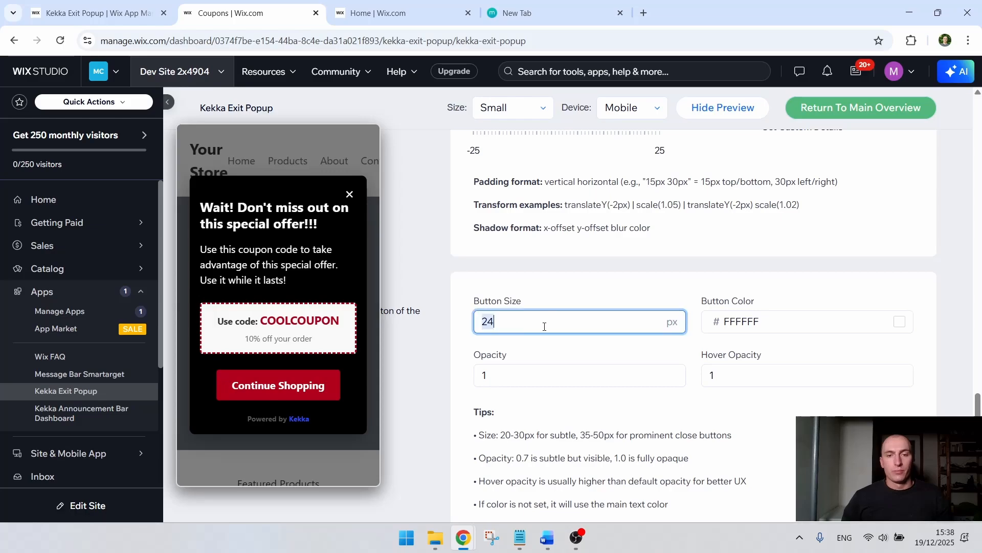
{"action": "type", "text": "30"}
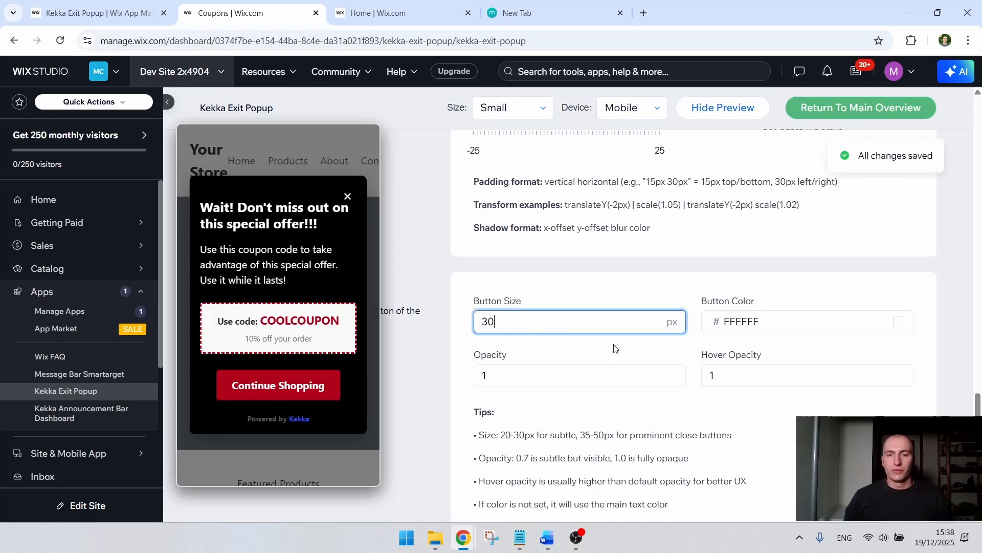
{"action": "double_click", "coordinate": [588, 324]}
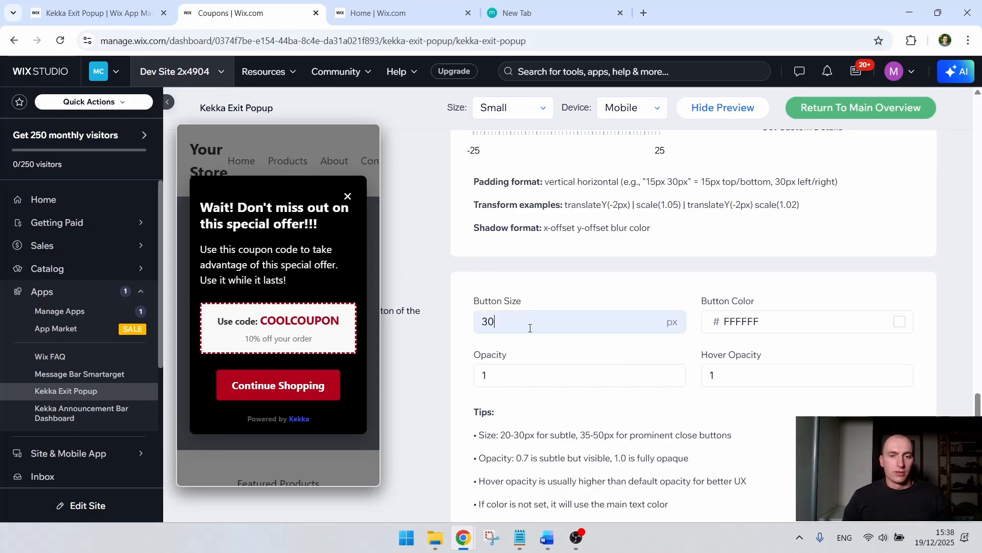
{"action": "type", "text": "20"}
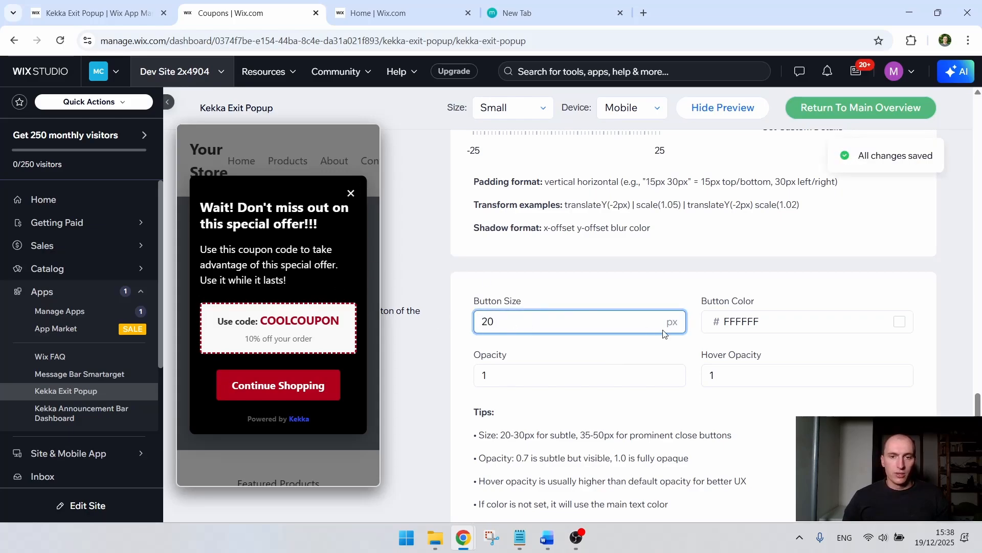
{"action": "scroll", "coordinate": [753, 348], "scroll_direction": "down", "scroll_amount": 2}
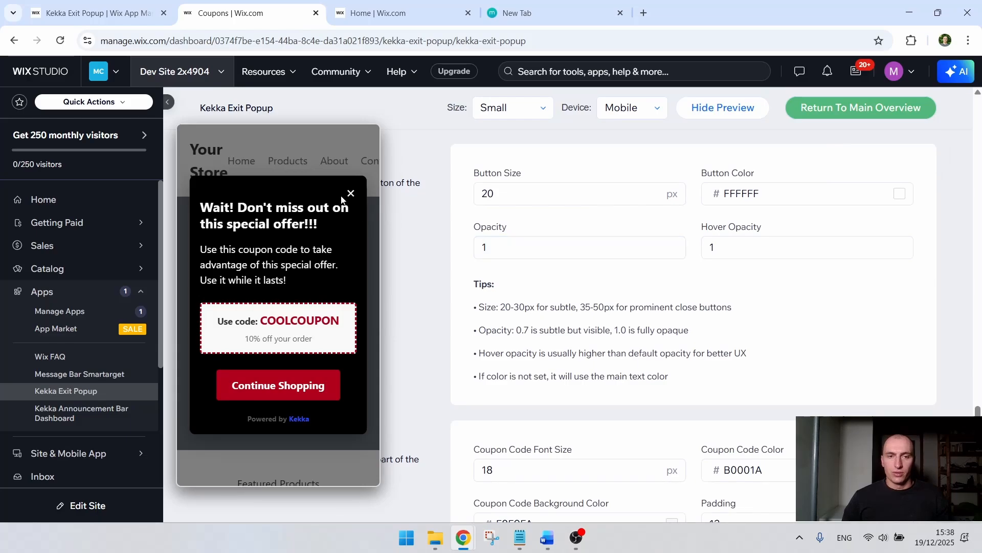
{"action": "double_click", "coordinate": [521, 242]}
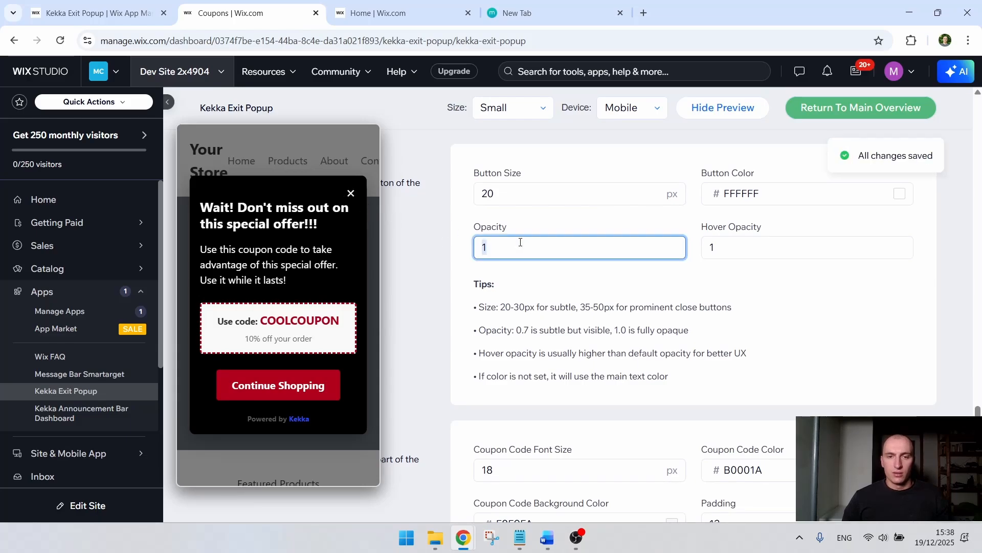
{"action": "left_click", "coordinate": [759, 291]}
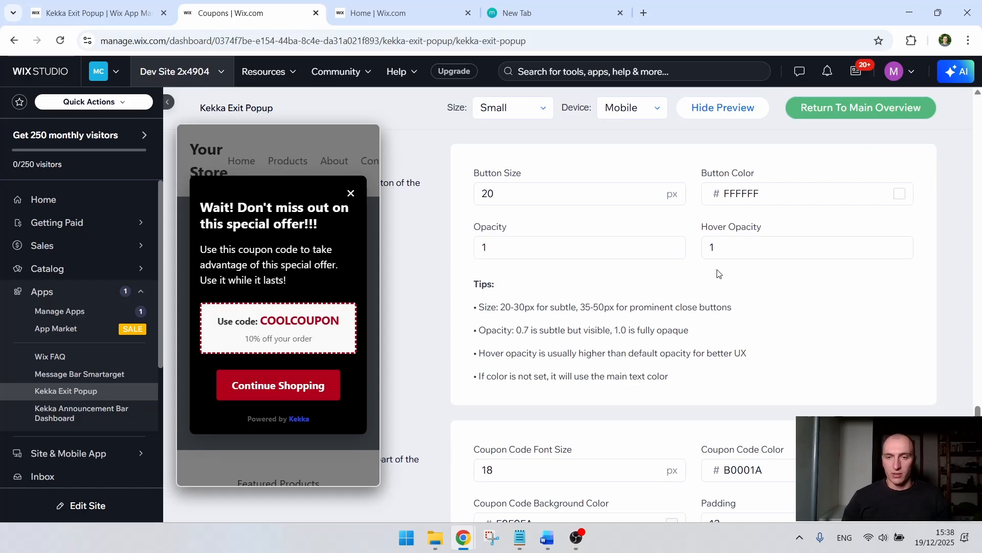
Step: Try a brighter red, FF0227, for the coupon code color, and set it to dark red B0152C
{"action": "scroll", "coordinate": [719, 274], "scroll_direction": "down", "scroll_amount": 3}
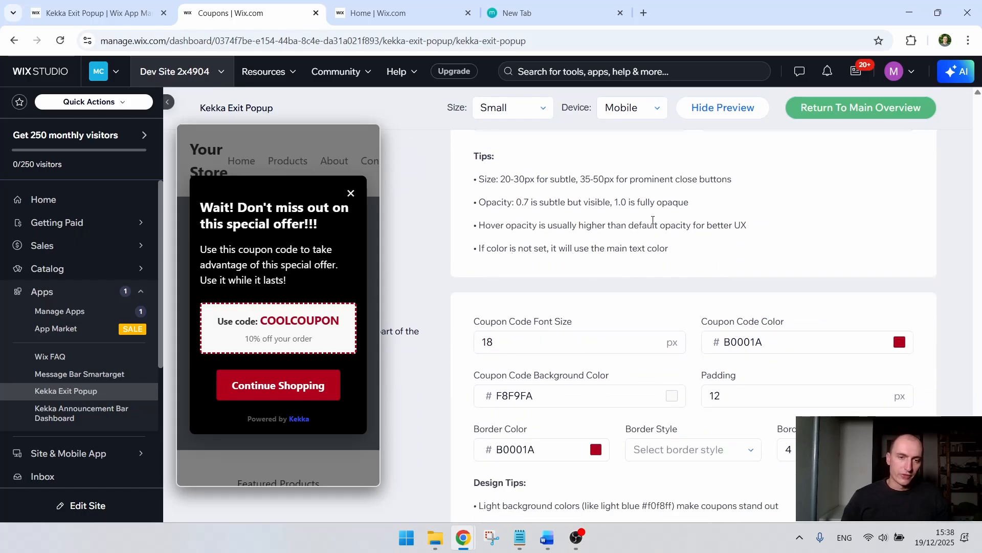
{"action": "scroll", "coordinate": [655, 228], "scroll_direction": "down", "scroll_amount": 1}
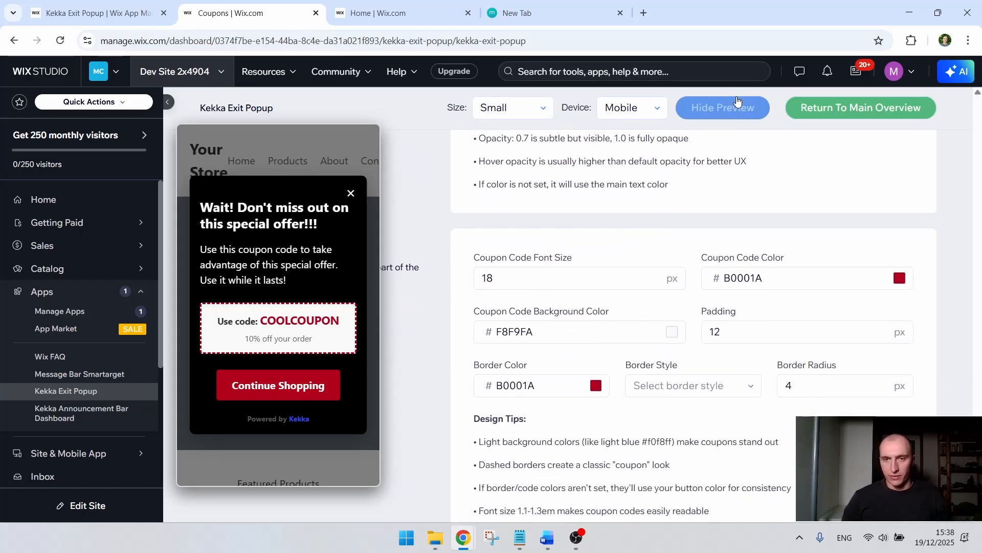
{"action": "left_click", "coordinate": [713, 108]}
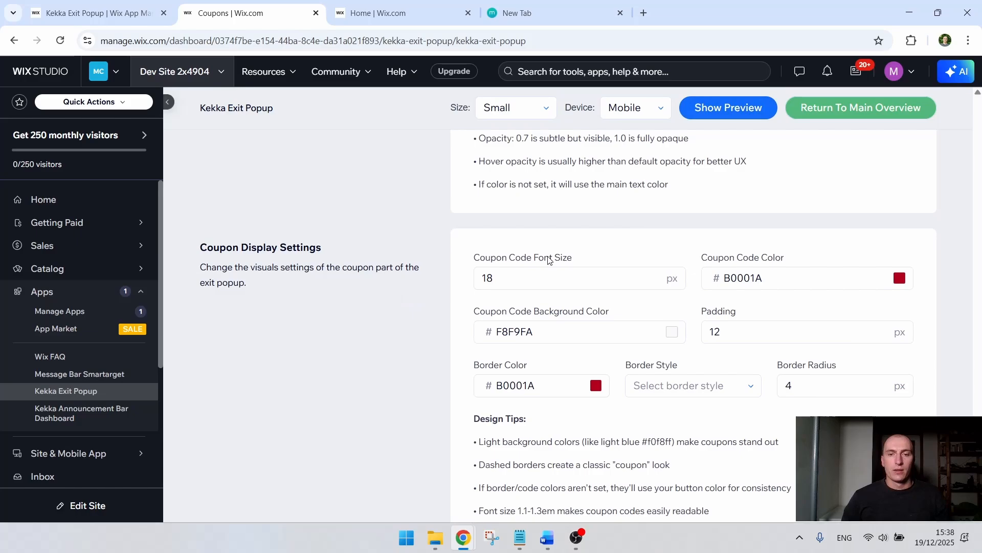
{"action": "left_click", "coordinate": [751, 106]}
{"action": "left_click_drag", "start_coordinate": [317, 321], "coordinate": [325, 341]}
{"action": "left_click", "coordinate": [785, 277]}
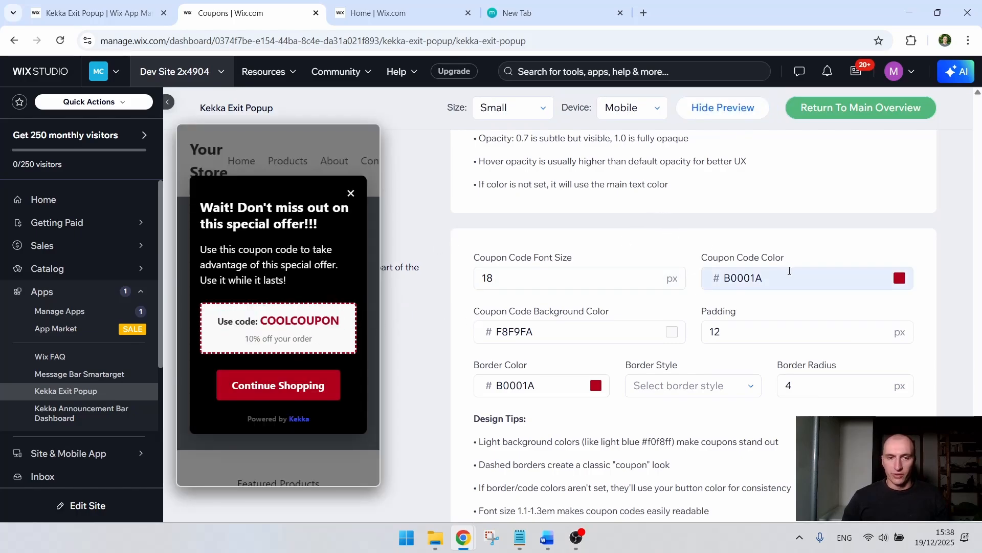
{"action": "left_click_drag", "start_coordinate": [913, 340], "coordinate": [978, 287]}
{"action": "left_click", "coordinate": [844, 272]}
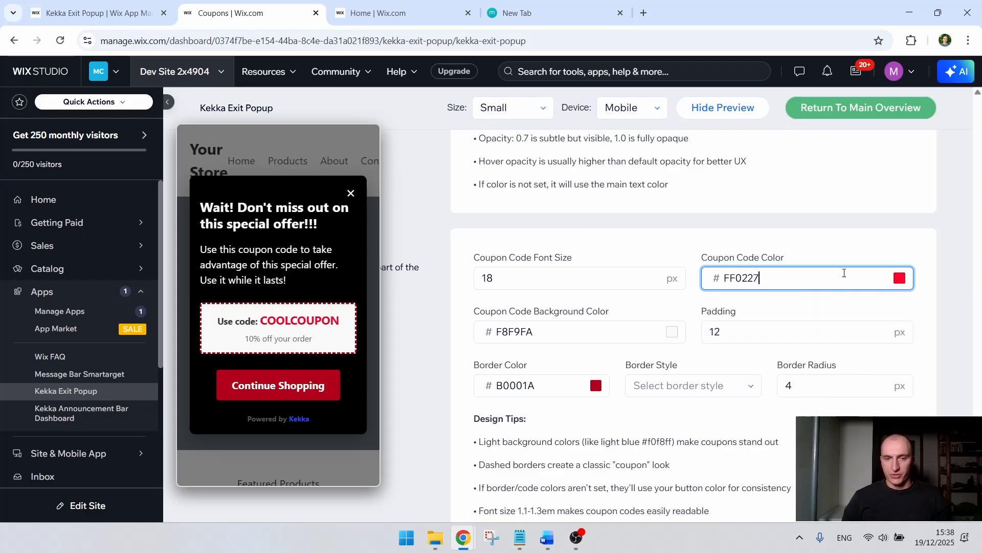
{"action": "left_click", "coordinate": [906, 285]}
{"action": "left_click", "coordinate": [900, 278]}
{"action": "left_click_drag", "start_coordinate": [910, 319], "coordinate": [957, 312]}
{"action": "left_click", "coordinate": [926, 218]}
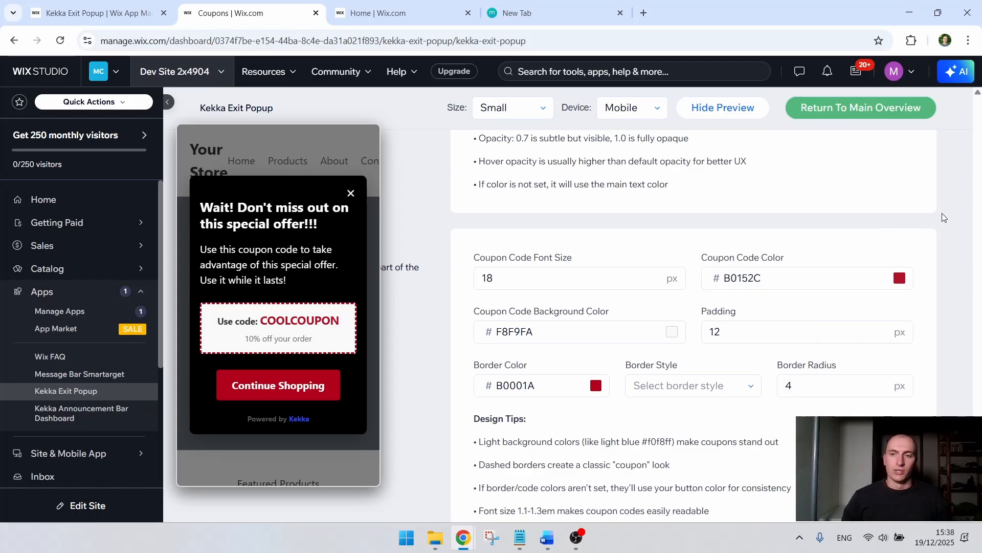
Step: Try the Solid Border style on the coupon box, and set its border style to Dashed Border
{"action": "scroll", "coordinate": [938, 220], "scroll_direction": "down", "scroll_amount": 2}
{"action": "scroll", "coordinate": [938, 228], "scroll_direction": "up", "scroll_amount": 1}
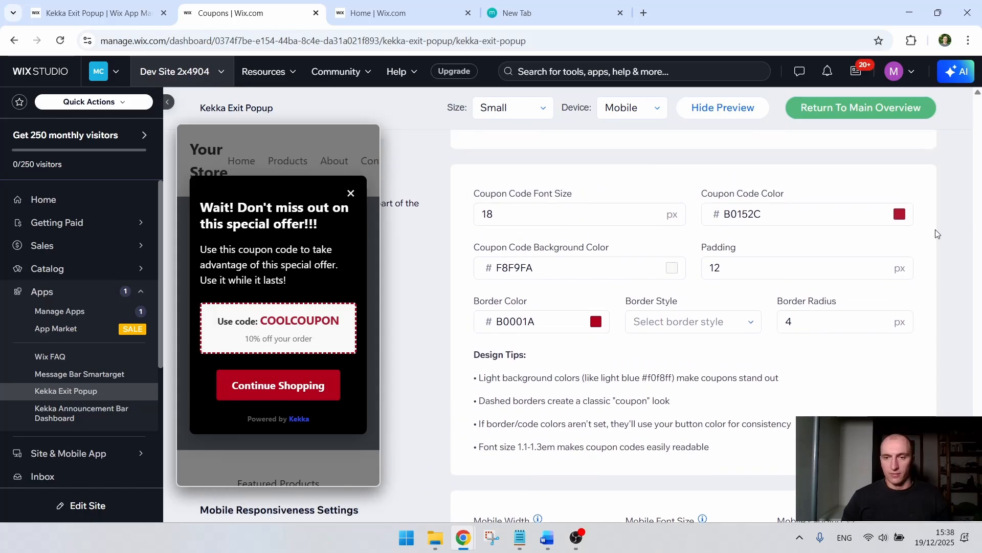
{"action": "scroll", "coordinate": [727, 253], "scroll_direction": "up", "scroll_amount": 1}
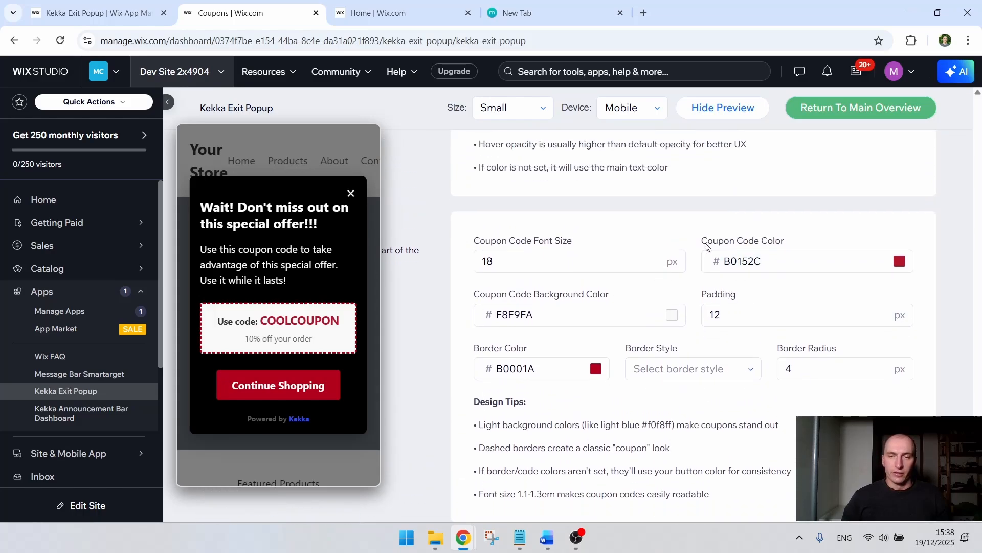
{"action": "scroll", "coordinate": [706, 247], "scroll_direction": "down", "scroll_amount": 2}
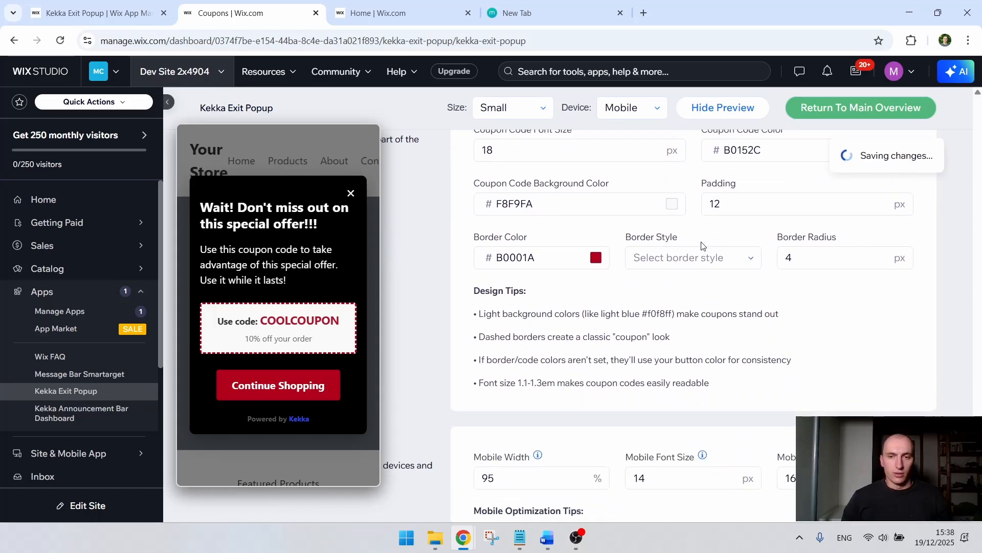
{"action": "left_click", "coordinate": [671, 263]}
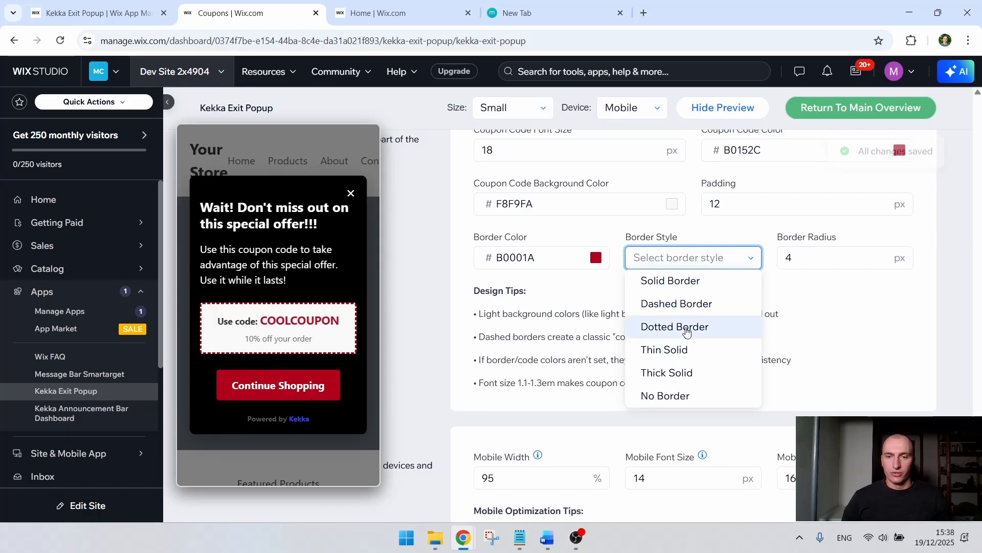
{"action": "left_click", "coordinate": [694, 280]}
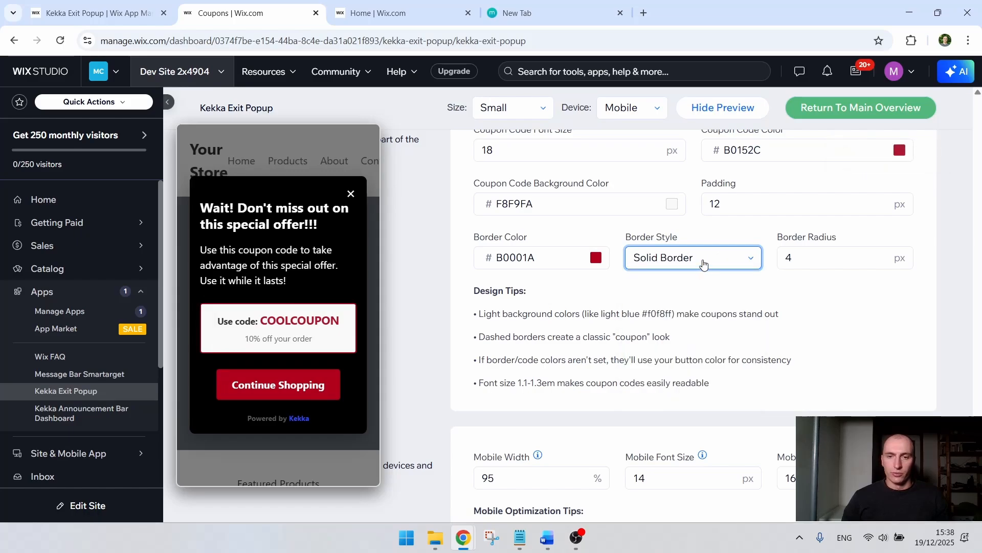
{"action": "left_click", "coordinate": [704, 263]}
{"action": "left_click", "coordinate": [698, 303]}
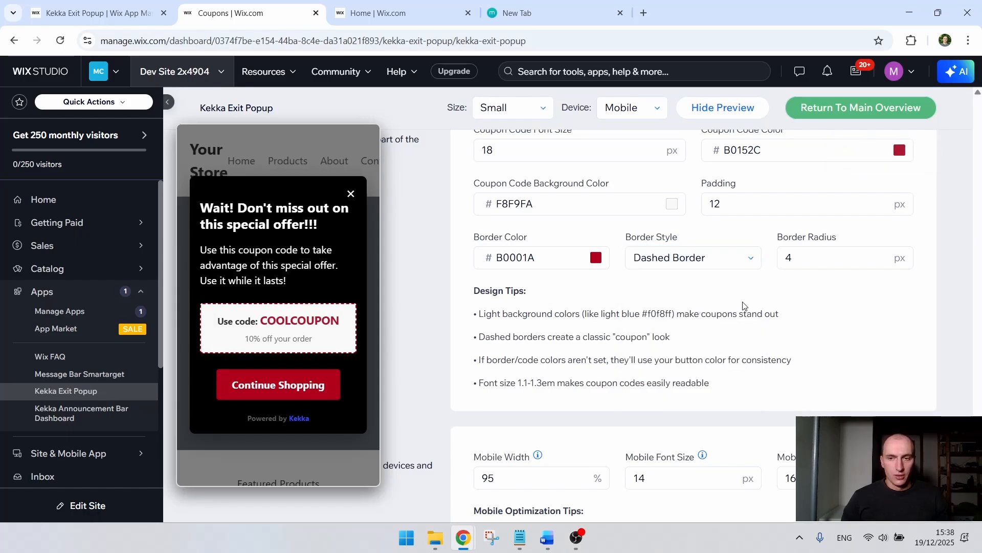
Step: Review the Mobile Responsiveness Settings for width, font size and padding, along with their optimization tips
{"action": "scroll", "coordinate": [812, 253], "scroll_direction": "down", "scroll_amount": 1}
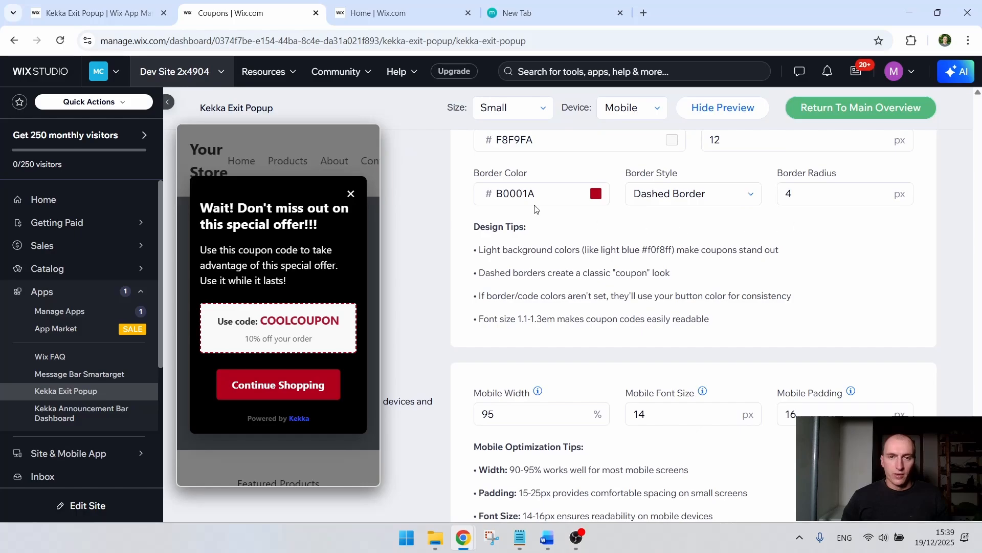
{"action": "scroll", "coordinate": [762, 228], "scroll_direction": "down", "scroll_amount": 2}
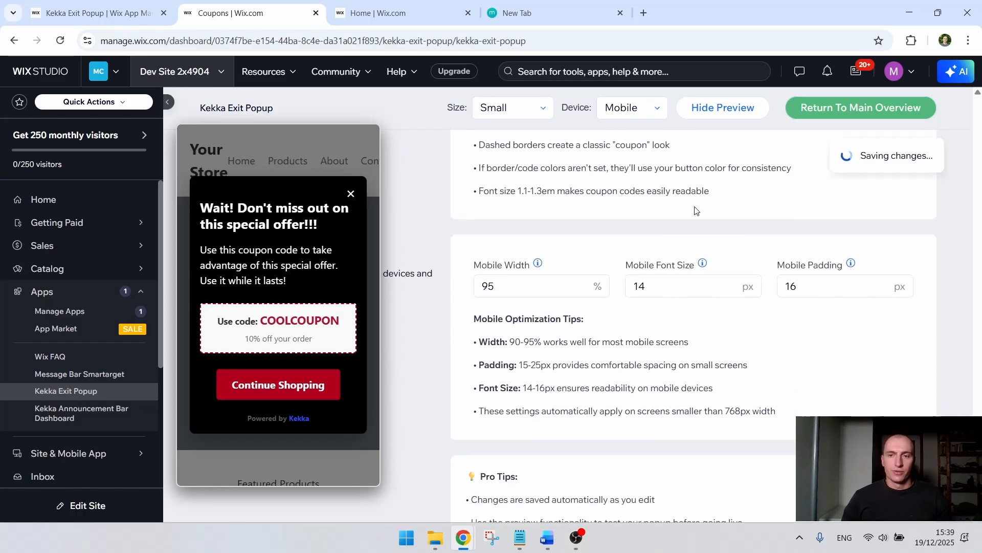
{"action": "left_click", "coordinate": [742, 107]}
{"action": "left_click_drag", "start_coordinate": [281, 254], "coordinate": [287, 293]}
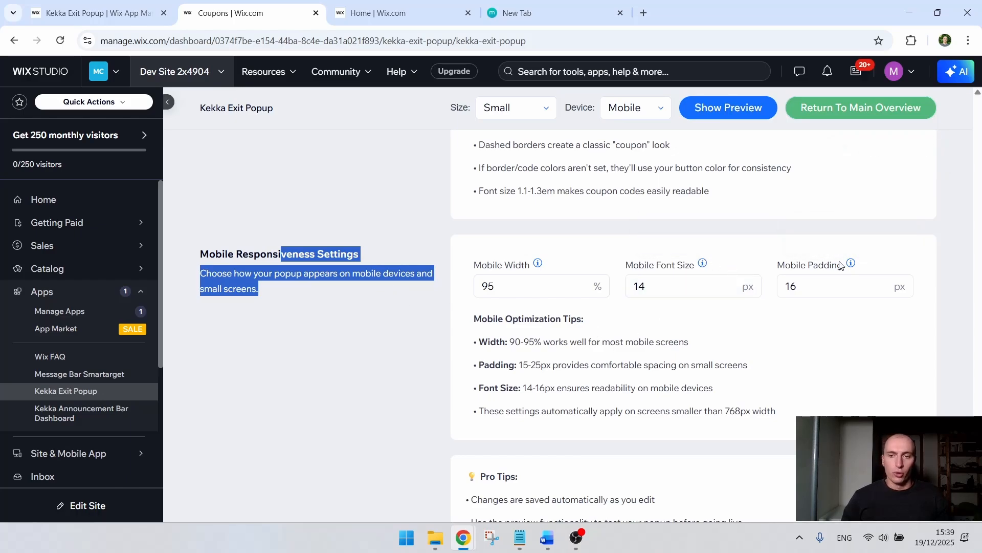
{"action": "left_click", "coordinate": [713, 109]}
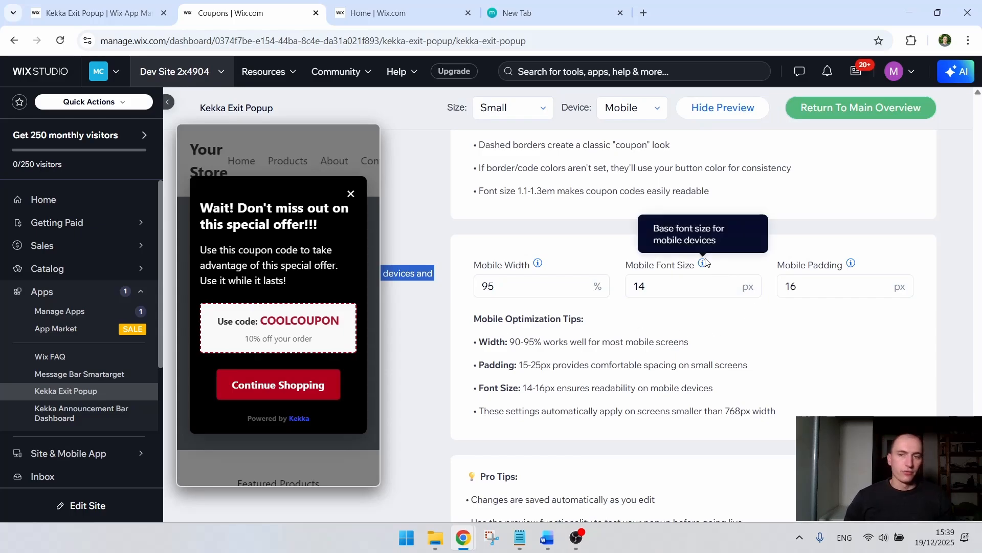
{"action": "left_click_drag", "start_coordinate": [649, 265], "coordinate": [690, 265]}
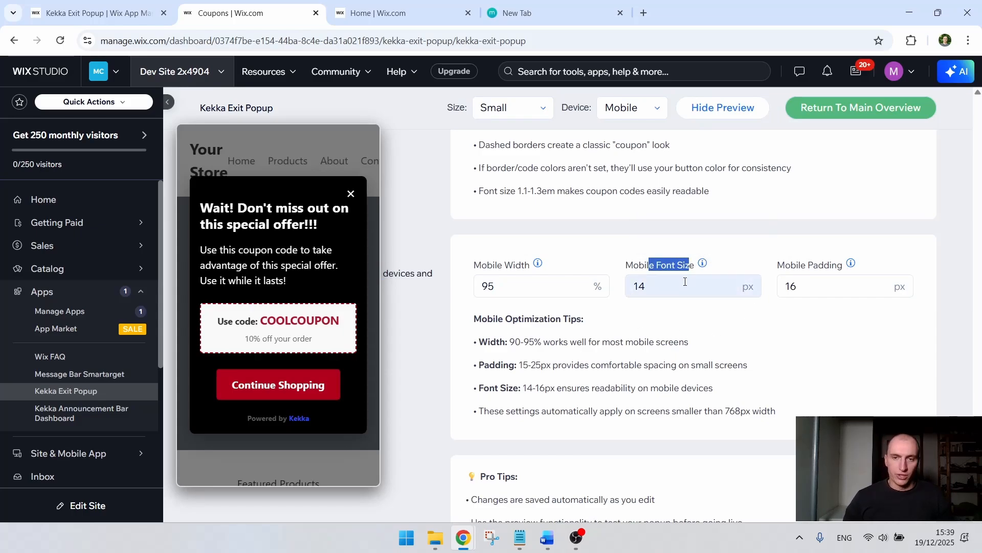
{"action": "triple_click", "coordinate": [695, 350]}
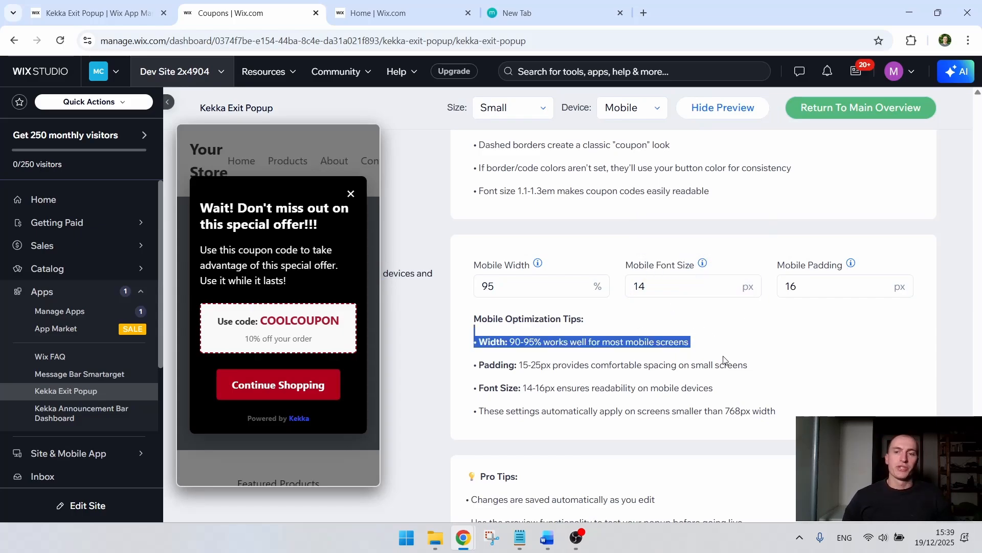
{"action": "left_click", "coordinate": [782, 347]}
{"action": "scroll", "coordinate": [757, 332], "scroll_direction": "down", "scroll_amount": 2}
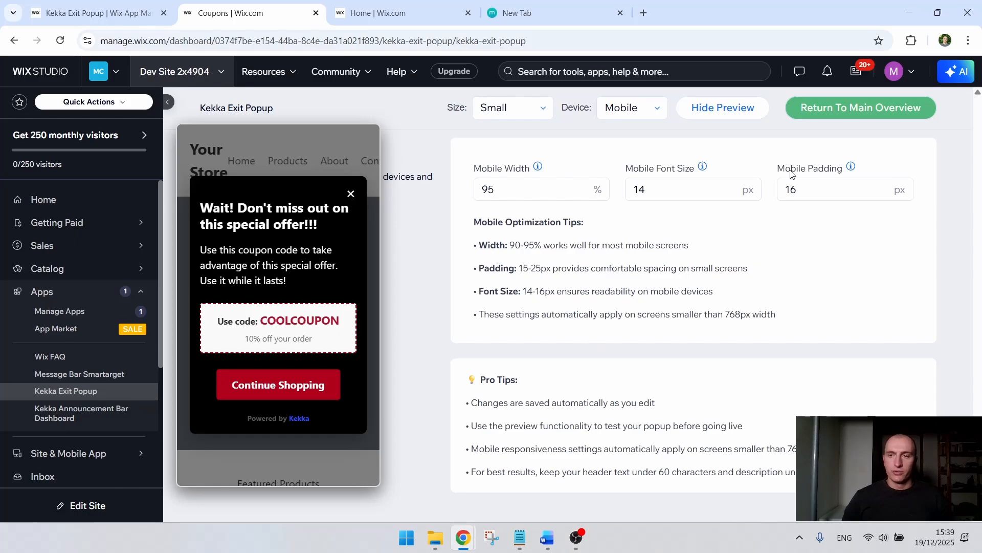
Step: Hide the popup preview and set the status of the Marketing test March popup to Active
{"action": "left_click", "coordinate": [723, 108]}
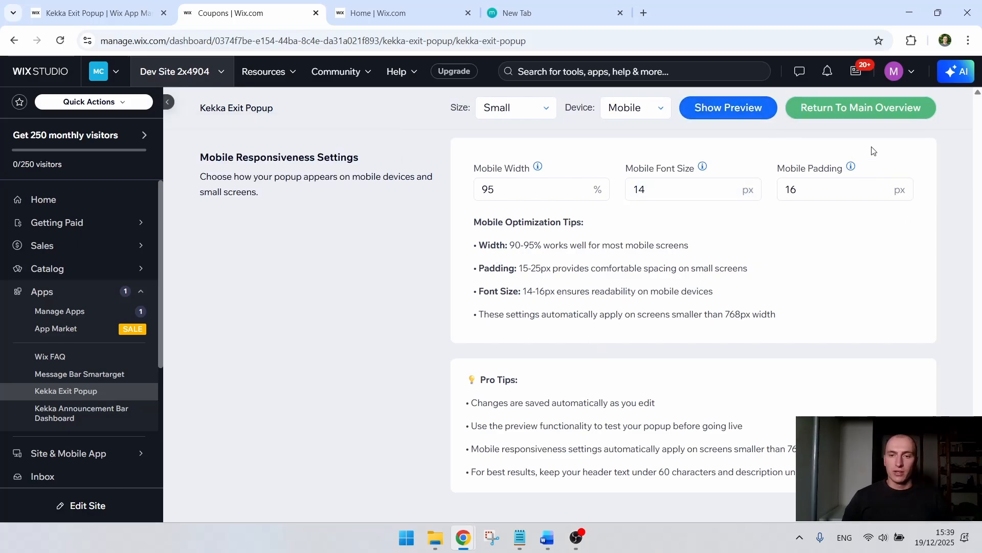
{"action": "left_click_drag", "start_coordinate": [980, 484], "coordinate": [981, 103]}
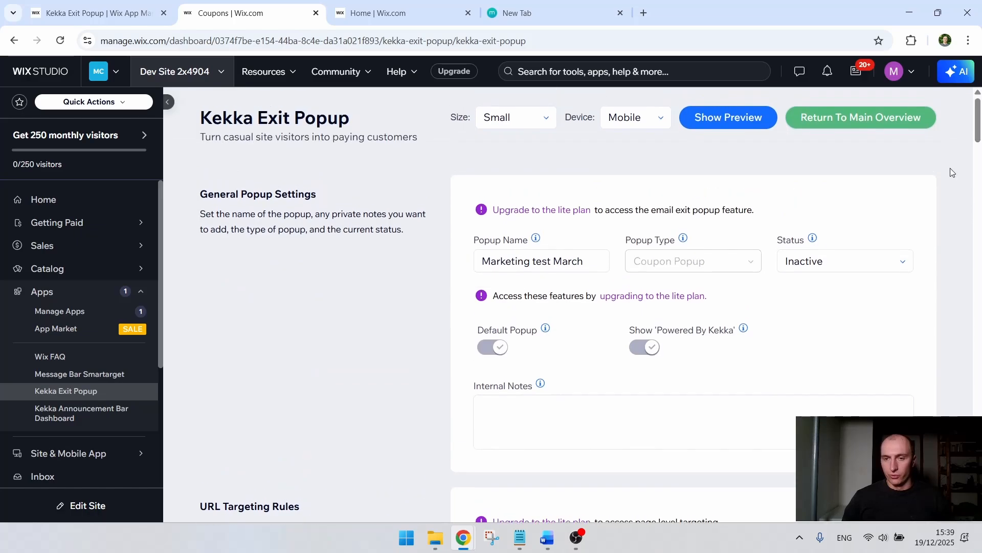
{"action": "left_click_drag", "start_coordinate": [788, 239], "coordinate": [814, 249]}
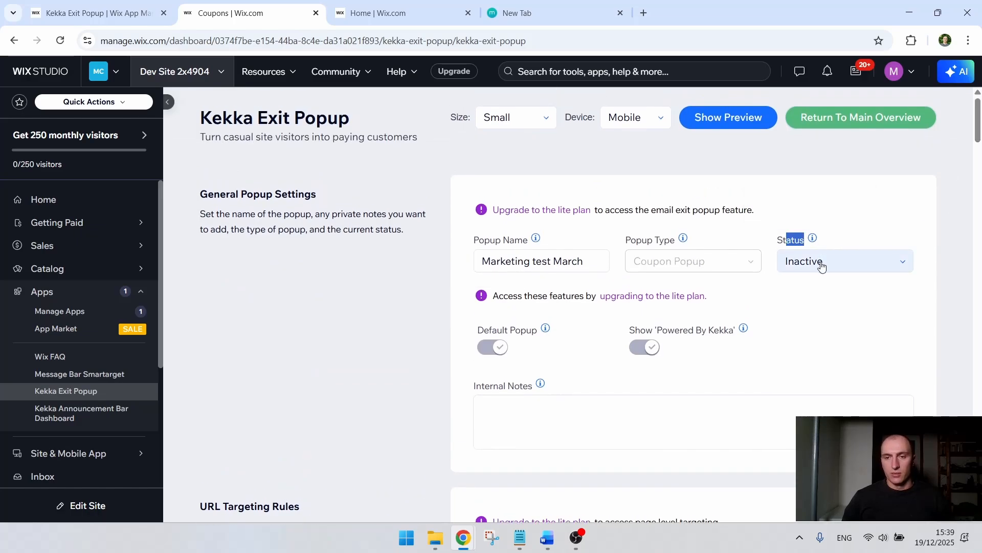
{"action": "left_click", "coordinate": [821, 265]}
{"action": "left_click", "coordinate": [816, 283]}
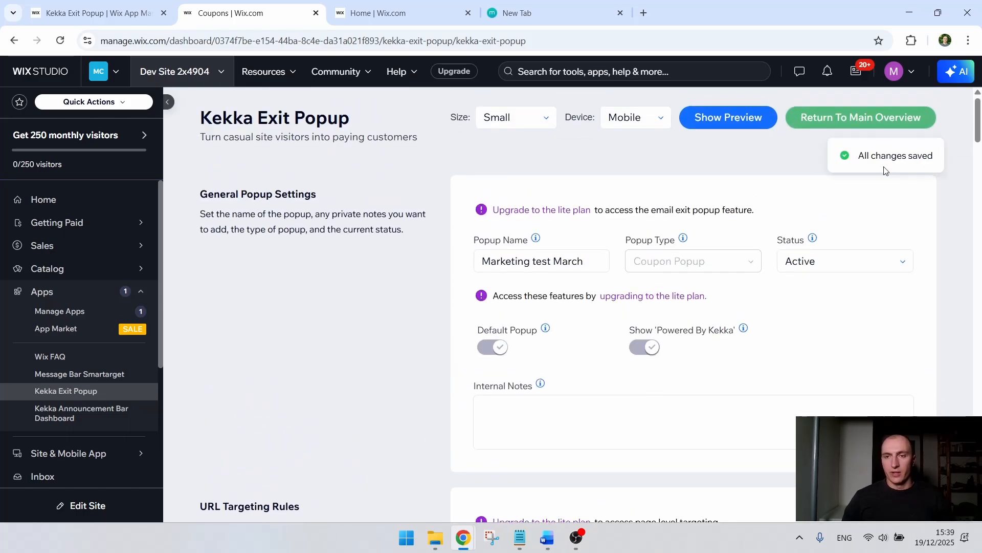
Step: Return to the main overview and look over the Exit Popup Overview and AB Tests Overview sections
{"action": "left_click", "coordinate": [874, 125]}
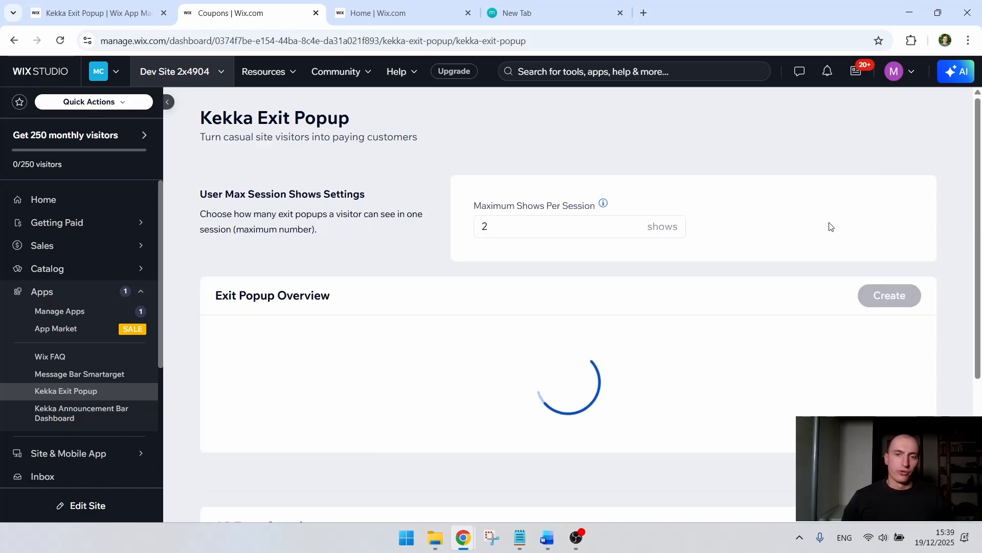
{"action": "scroll", "coordinate": [680, 228], "scroll_direction": "down", "scroll_amount": 3}
{"action": "scroll", "coordinate": [670, 217], "scroll_direction": "down", "scroll_amount": 4}
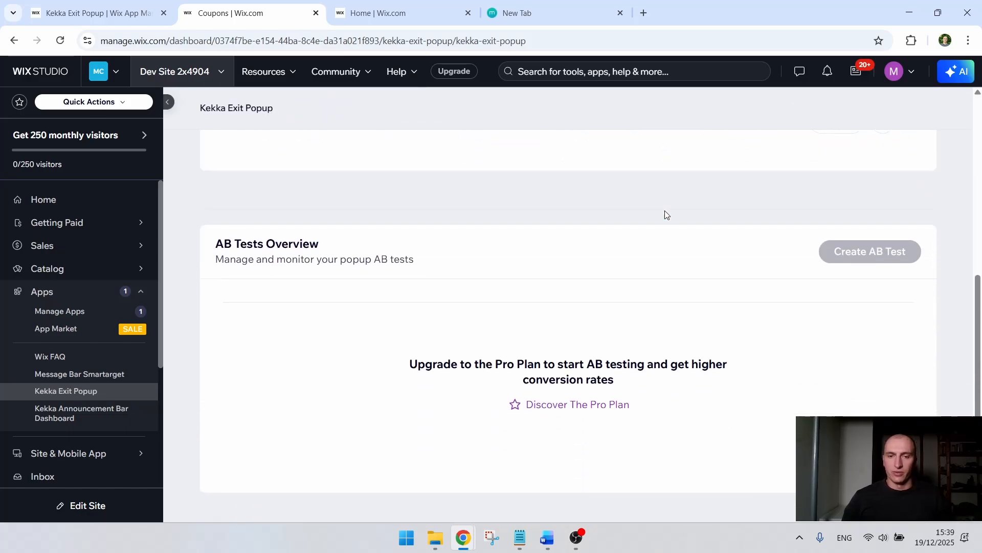
{"action": "scroll", "coordinate": [665, 324], "scroll_direction": "up", "scroll_amount": 5}
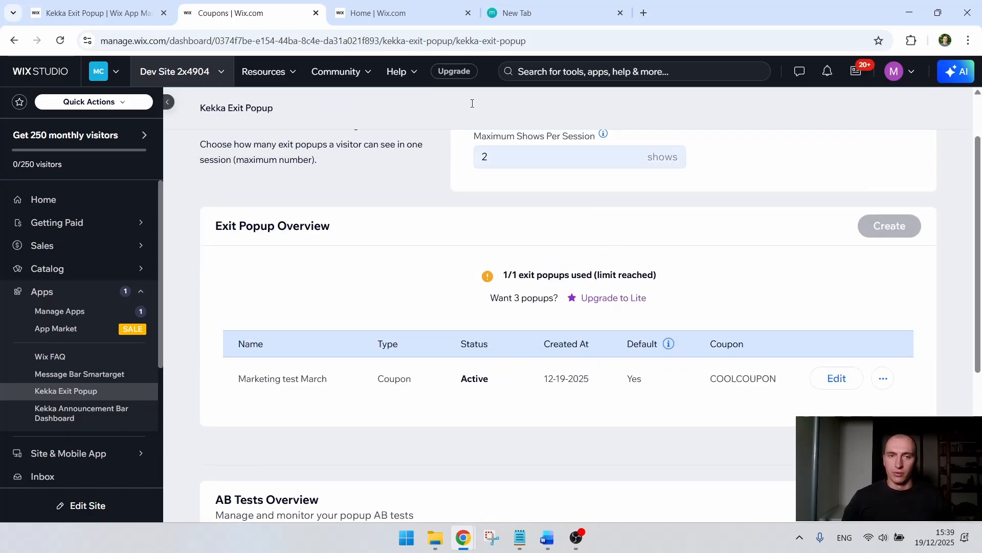
Step: Open the live site from the Home dashboard and trigger the exit popup on the shop page with exit intent
{"action": "left_click", "coordinate": [399, 4]}
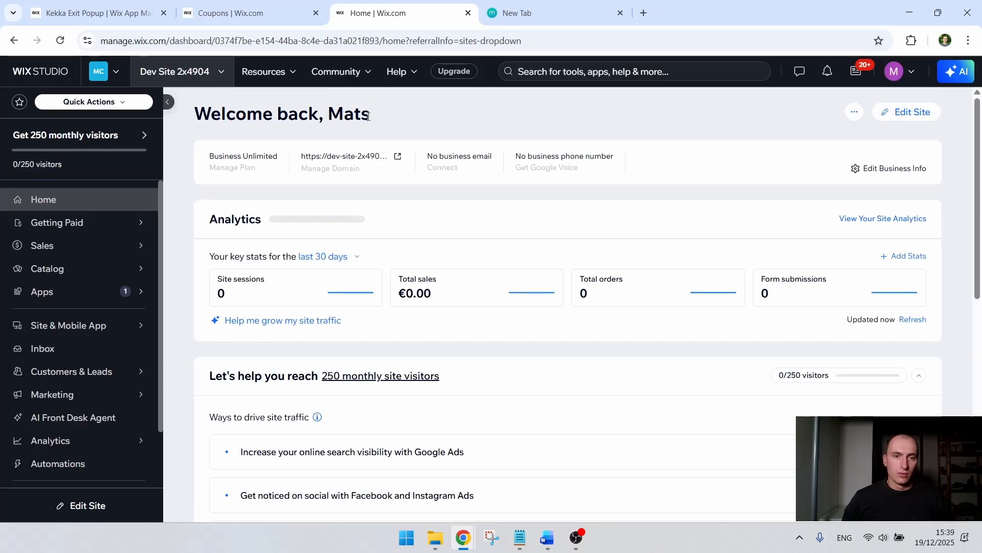
{"action": "left_click", "coordinate": [354, 157]}
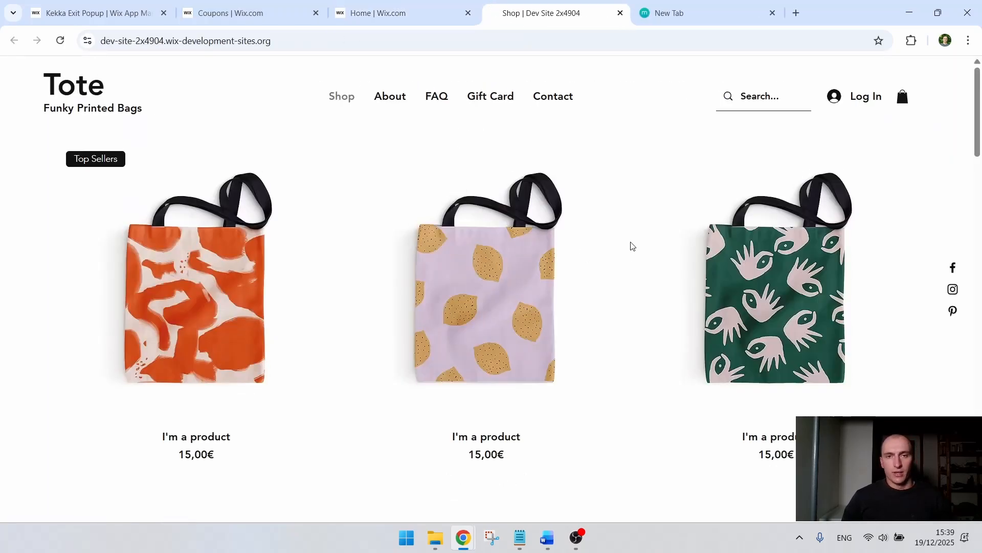
{"action": "scroll", "coordinate": [646, 213], "scroll_direction": "down", "scroll_amount": 5}
{"action": "scroll", "coordinate": [635, 192], "scroll_direction": "down", "scroll_amount": 18}
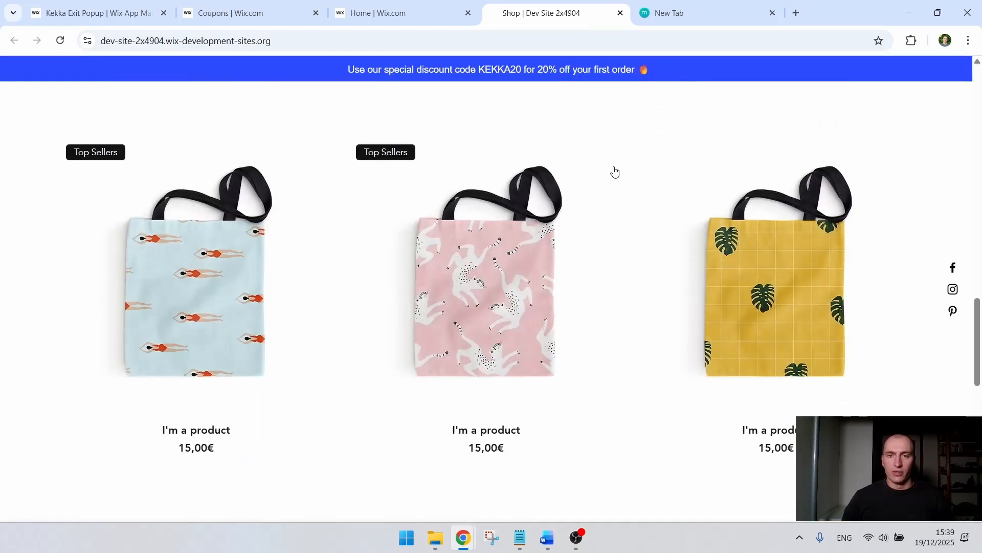
{"action": "mouse_move", "coordinate": [595, 11]}
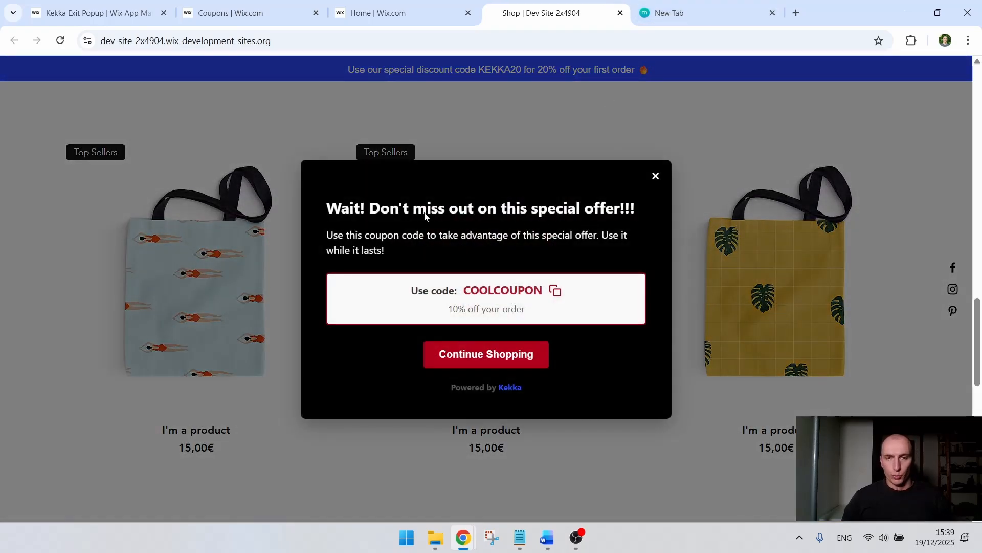
Step: Test the live exit popup by reading its text, copying the coupon code and choosing Continue Shopping
{"action": "left_click_drag", "start_coordinate": [354, 234], "coordinate": [452, 235]}
{"action": "left_click_drag", "start_coordinate": [516, 209], "coordinate": [592, 215]}
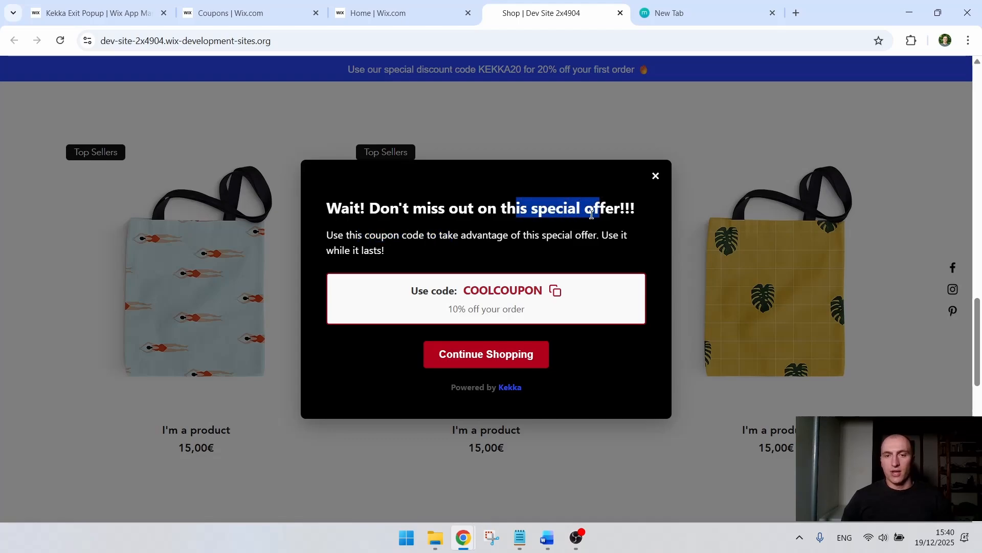
{"action": "left_click_drag", "start_coordinate": [376, 235], "coordinate": [378, 250]}
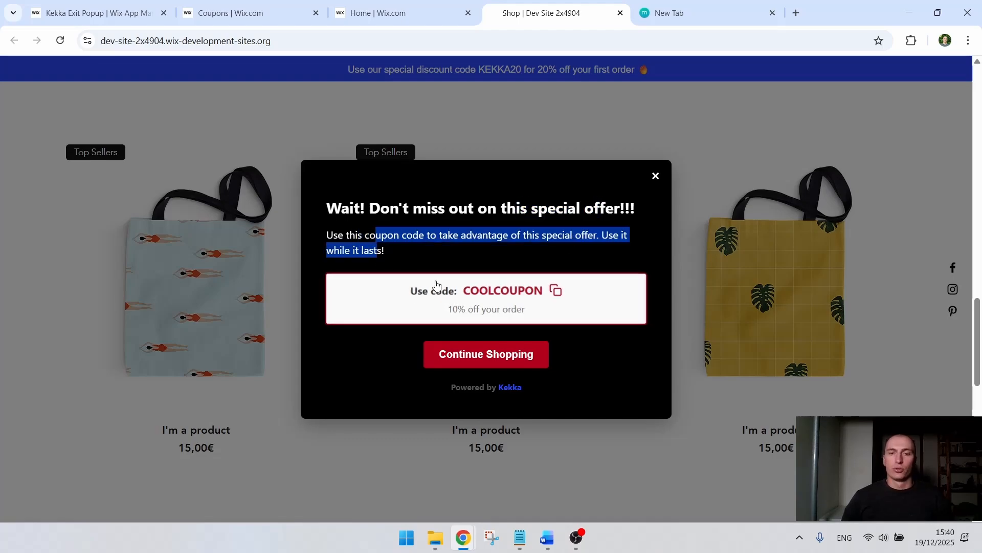
{"action": "left_click", "coordinate": [557, 291]}
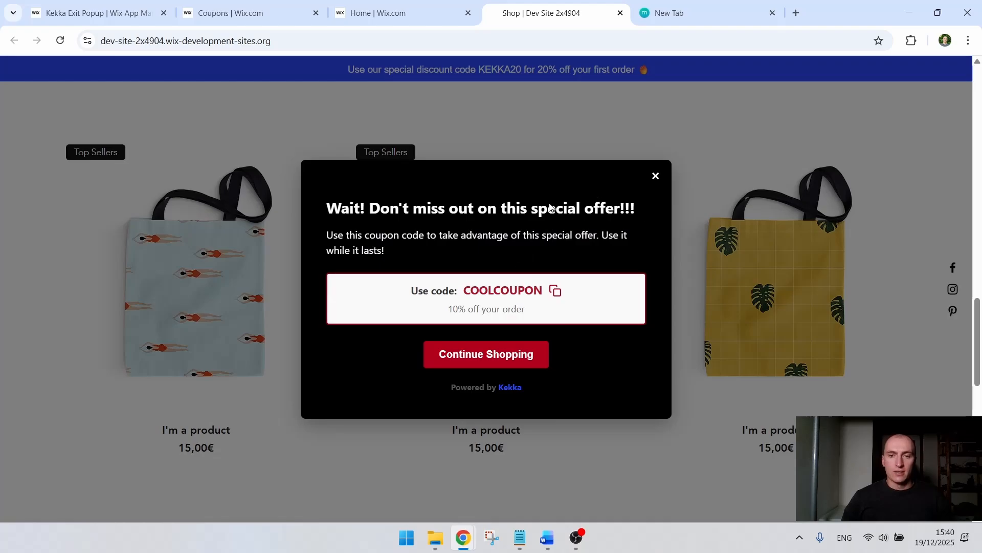
{"action": "left_click", "coordinate": [524, 361]}
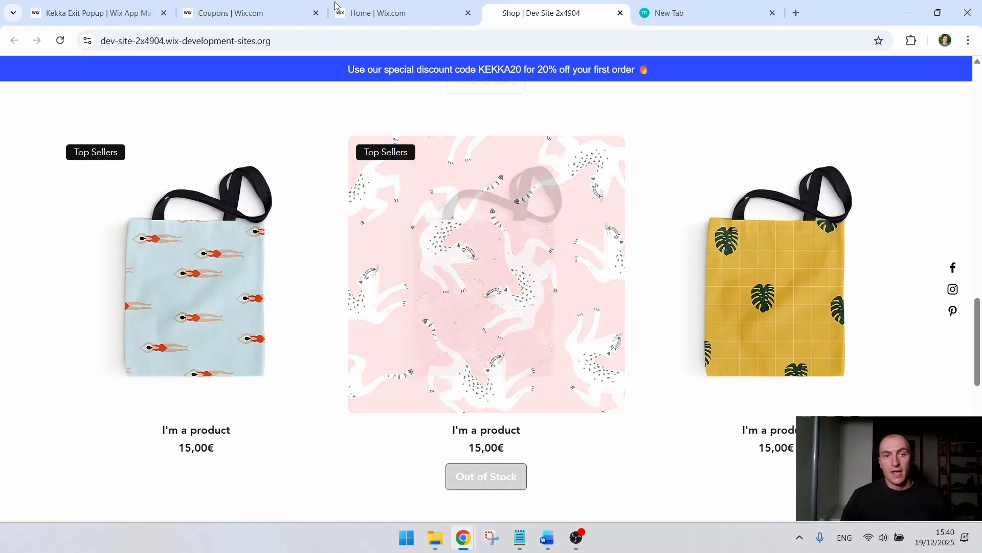
Step: Go back to the Kekka Exit Popup overview in the site dashboard, and switch to Word
{"action": "left_click", "coordinate": [353, 9]}
{"action": "left_click", "coordinate": [280, 9]}
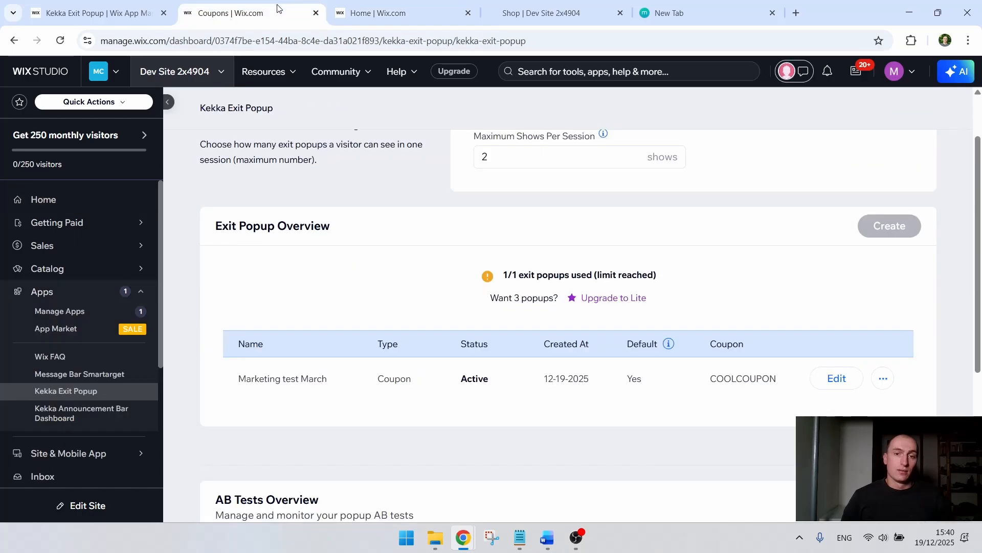
{"action": "scroll", "coordinate": [366, 210], "scroll_direction": "up", "scroll_amount": 2}
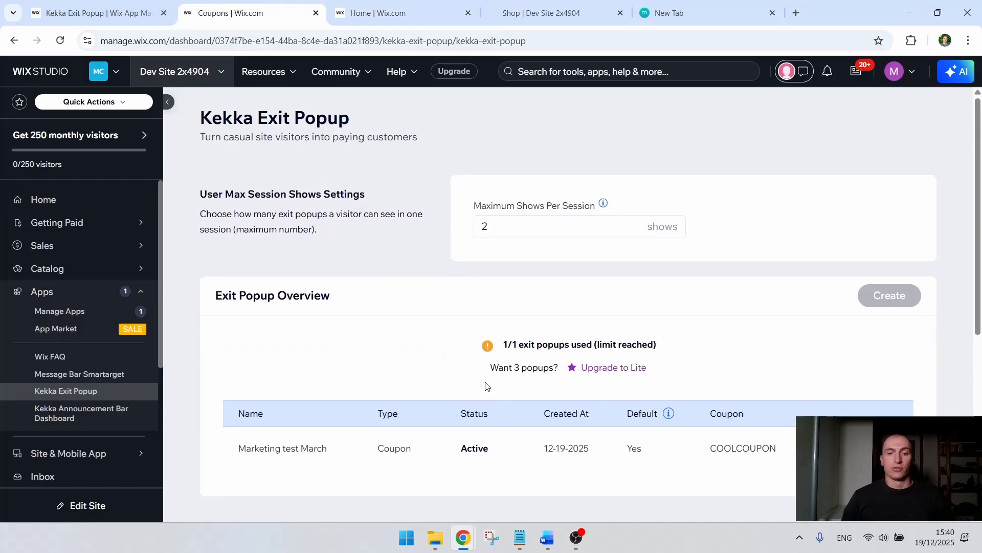
{"action": "left_click", "coordinate": [547, 537]}
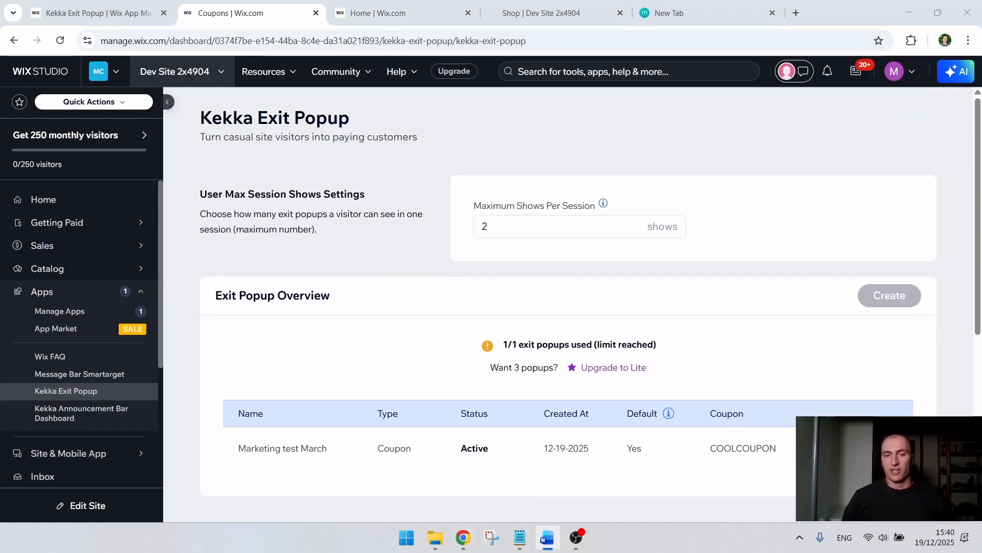